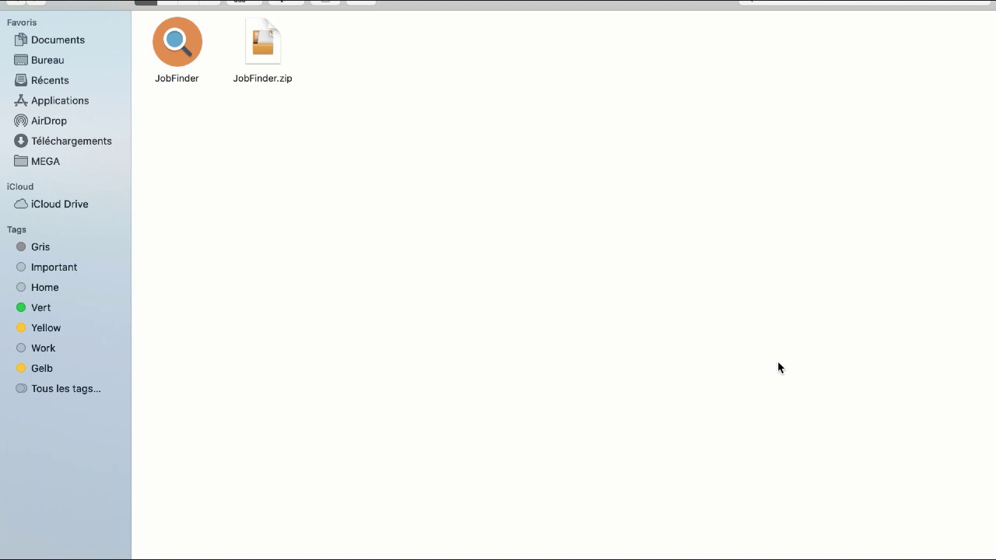
Launch the JobFinder application
{"action": "left_click", "coordinate": [263, 44]}
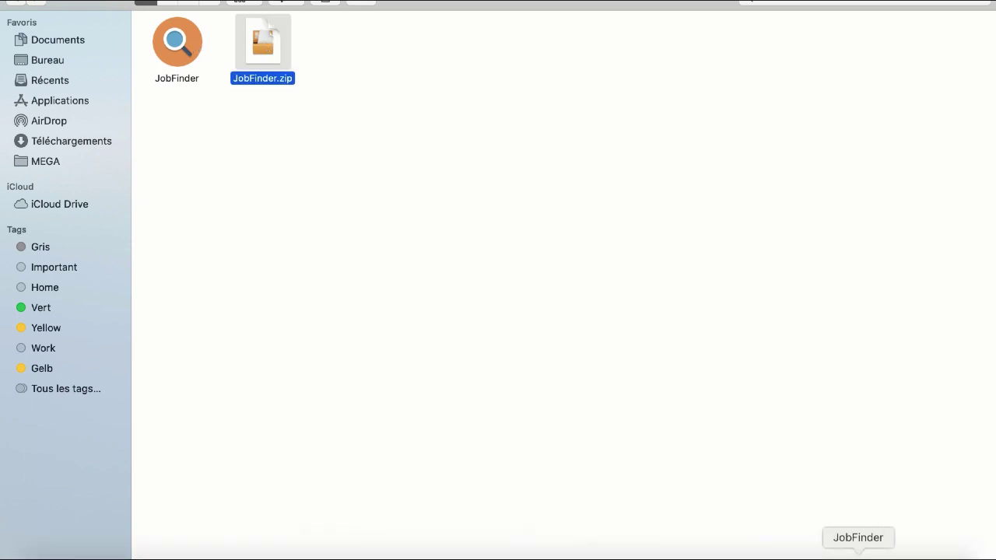
{"action": "left_click", "coordinate": [856, 555]}
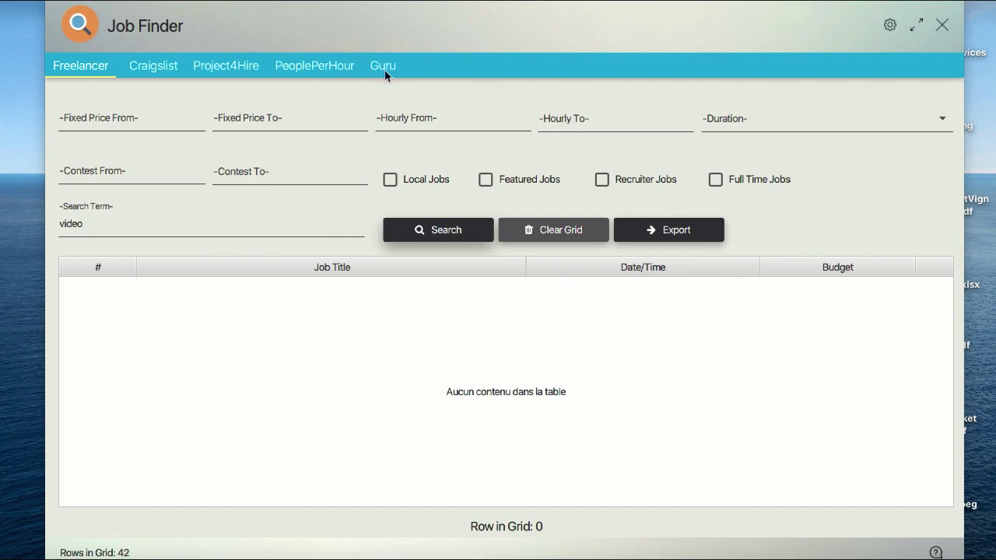
Look through the search forms for PeoplePerHour, Guru, Project4Hire, Craigslist and Freelancer to compare their available filters
{"action": "left_click", "coordinate": [325, 69]}
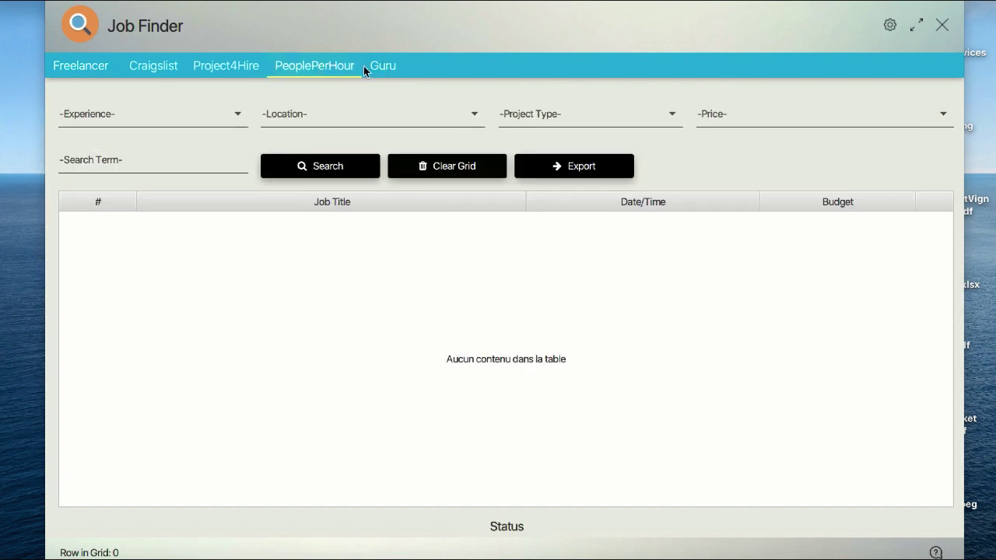
{"action": "left_click", "coordinate": [369, 67]}
{"action": "left_click", "coordinate": [330, 72]}
{"action": "left_click", "coordinate": [230, 74]}
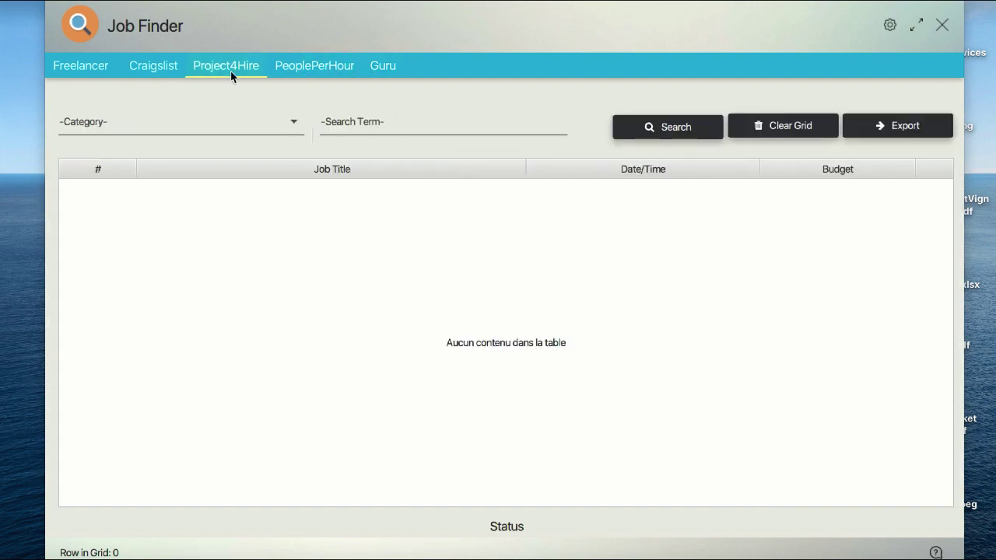
{"action": "left_click", "coordinate": [157, 65]}
{"action": "left_click", "coordinate": [86, 70]}
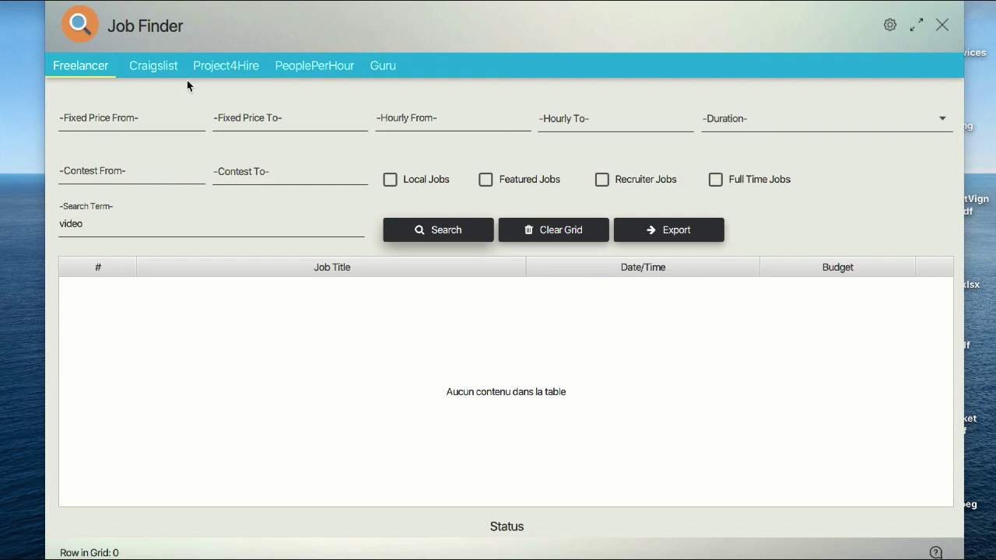
{"action": "left_click", "coordinate": [168, 68]}
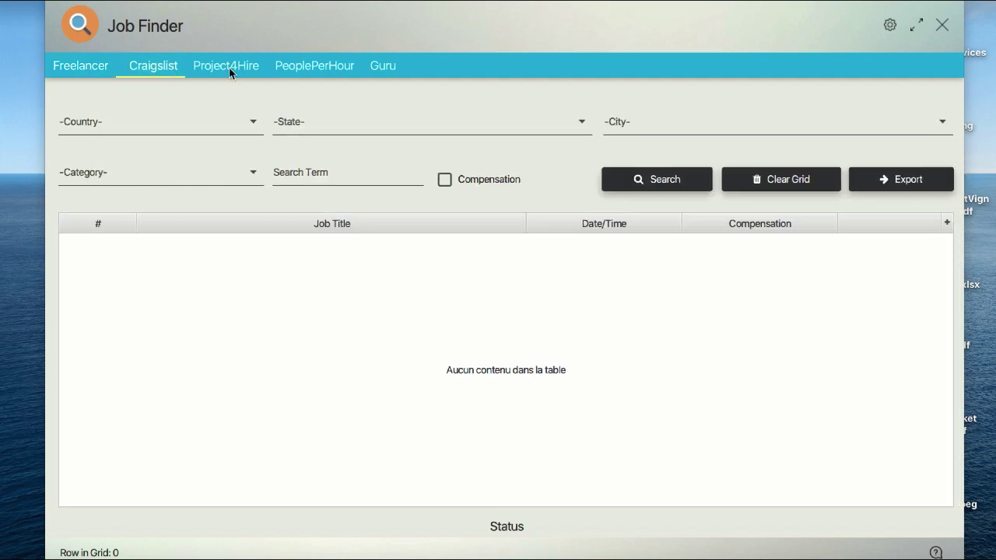
{"action": "left_click", "coordinate": [229, 67]}
{"action": "left_click", "coordinate": [158, 72]}
{"action": "left_click", "coordinate": [243, 73]}
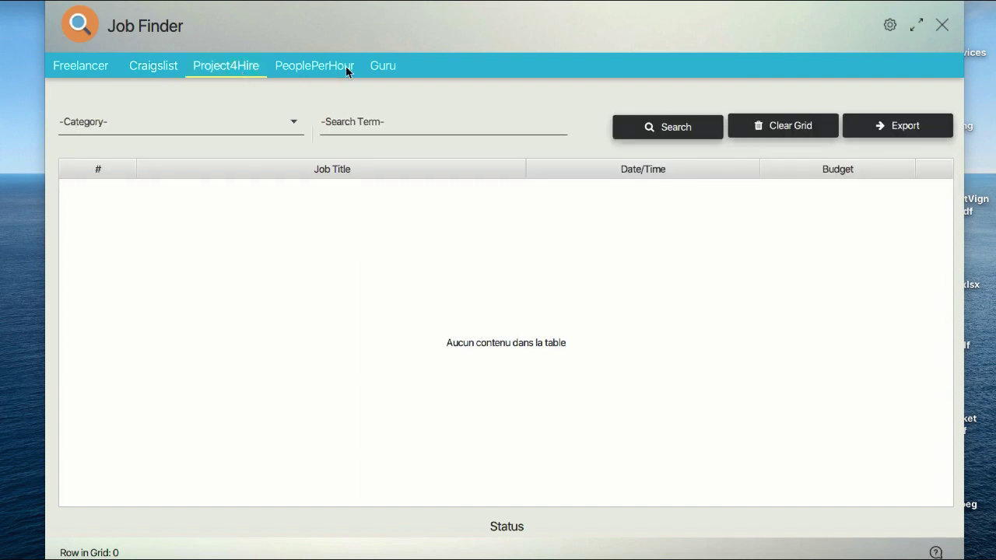
{"action": "left_click", "coordinate": [347, 70]}
Run a Freelancer job search for the term "video" with the other filters left blank
{"action": "left_click", "coordinate": [72, 67]}
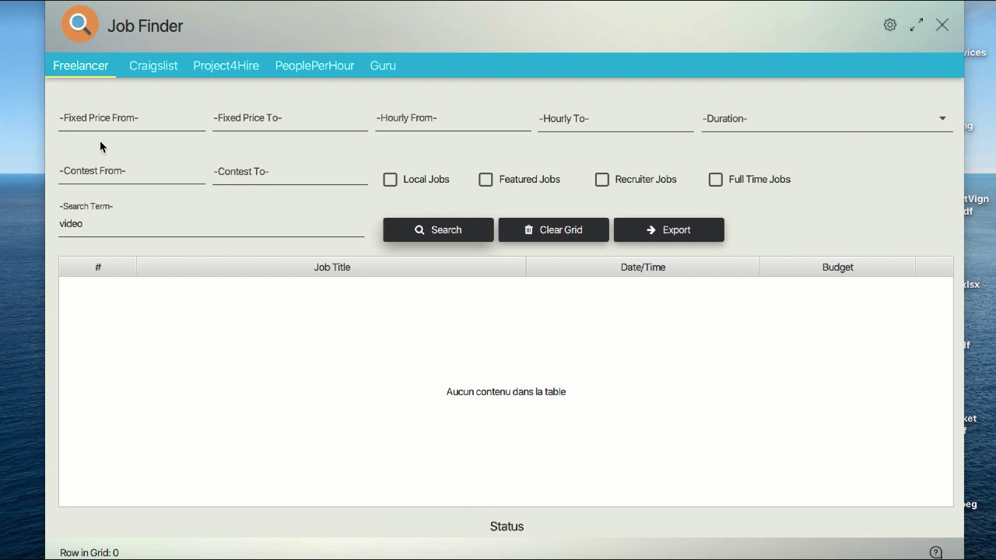
{"action": "left_click", "coordinate": [426, 123]}
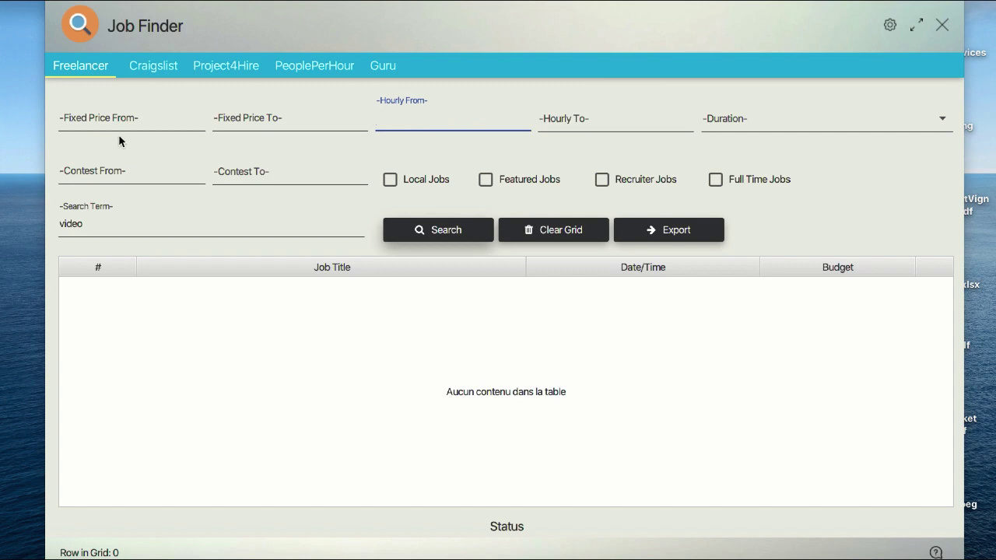
{"action": "left_click", "coordinate": [90, 230]}
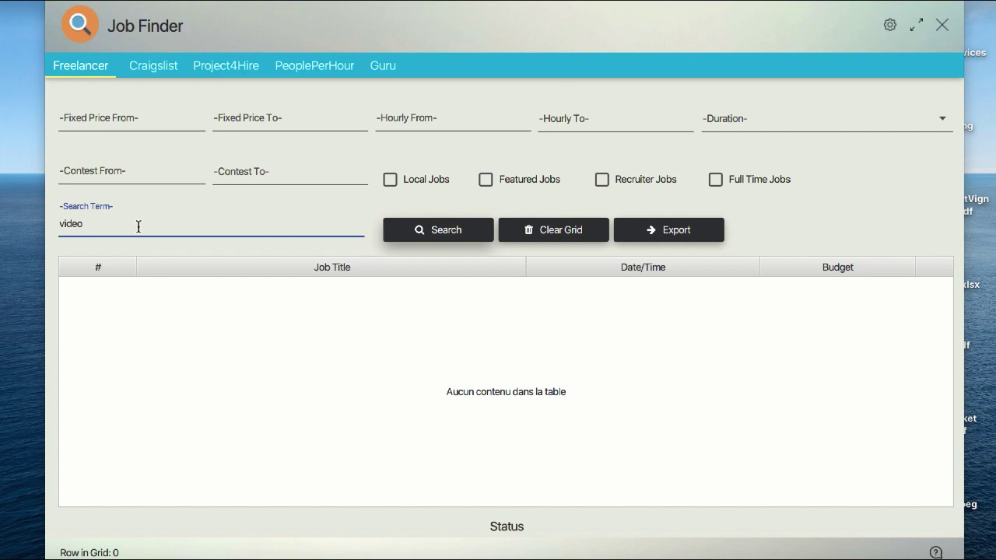
{"action": "left_click", "coordinate": [429, 231]}
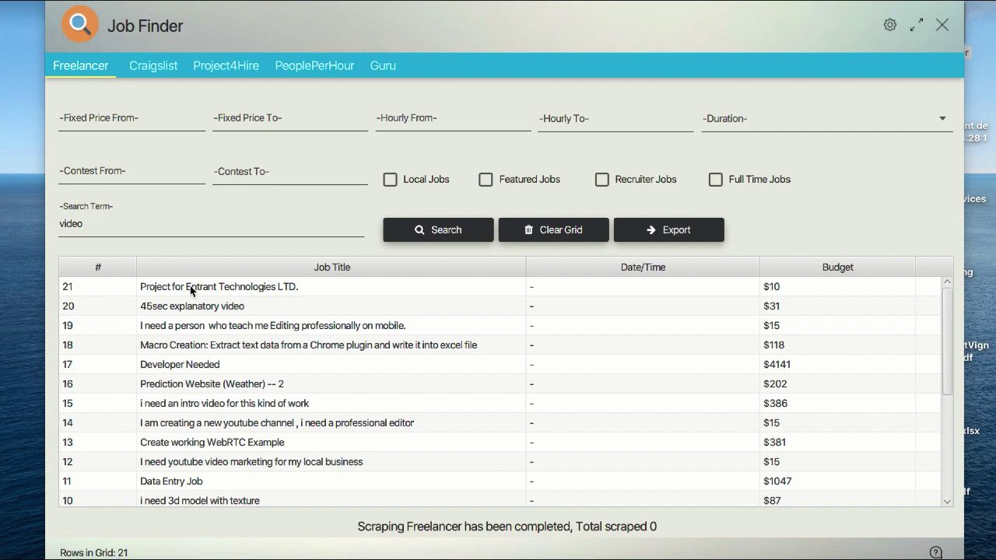
Review the listed Freelancer jobs and sort them by budget in ascending order
{"action": "scroll", "coordinate": [200, 372], "scroll_direction": "down", "scroll_amount": 1}
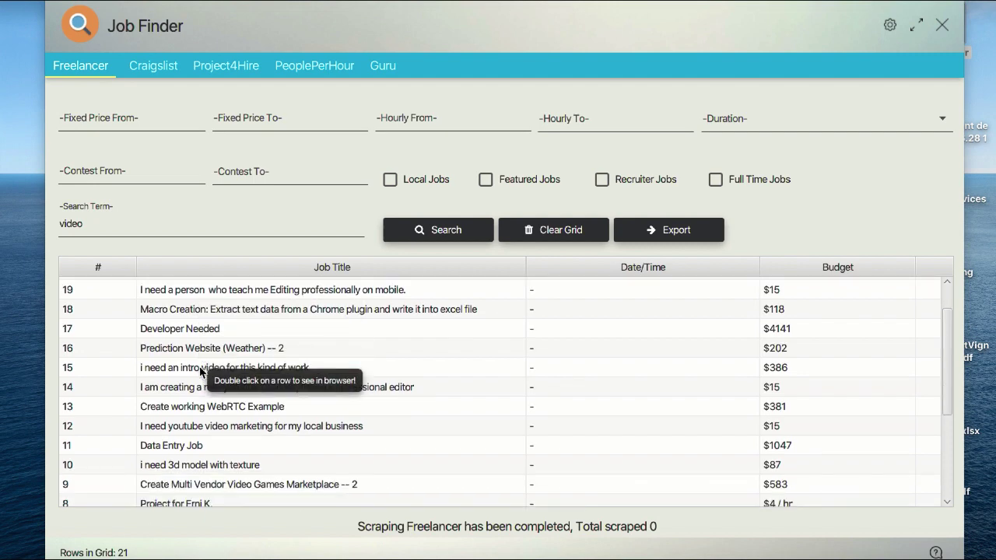
{"action": "scroll", "coordinate": [200, 372], "scroll_direction": "down", "scroll_amount": 1}
{"action": "scroll", "coordinate": [200, 372], "scroll_direction": "down", "scroll_amount": 2}
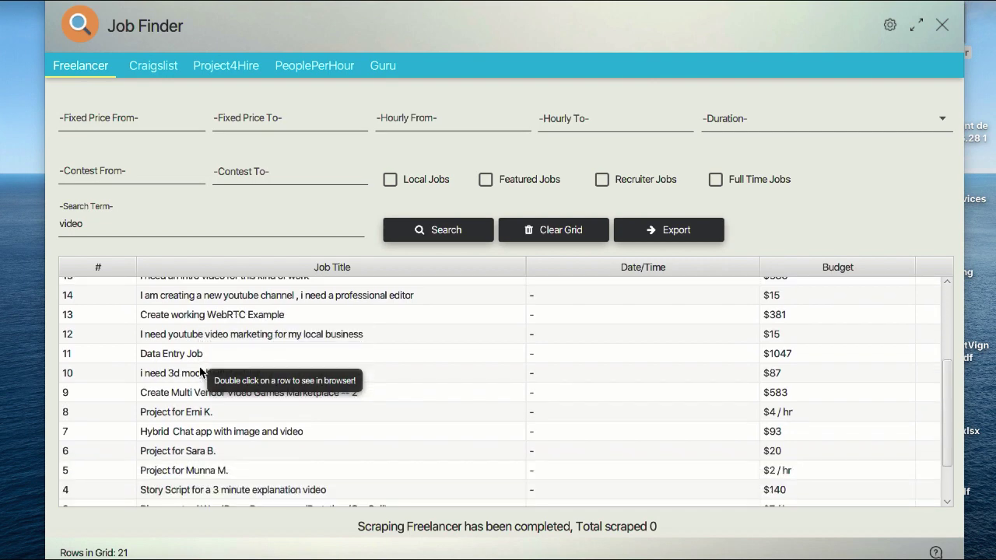
{"action": "scroll", "coordinate": [200, 372], "scroll_direction": "down", "scroll_amount": 1}
{"action": "scroll", "coordinate": [200, 372], "scroll_direction": "down", "scroll_amount": 1}
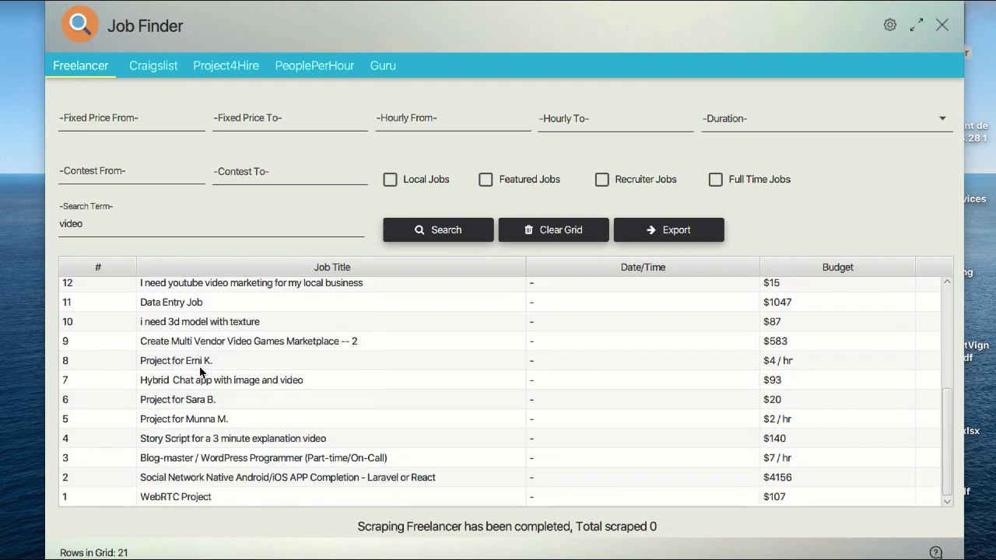
{"action": "scroll", "coordinate": [200, 372], "scroll_direction": "up", "scroll_amount": 5}
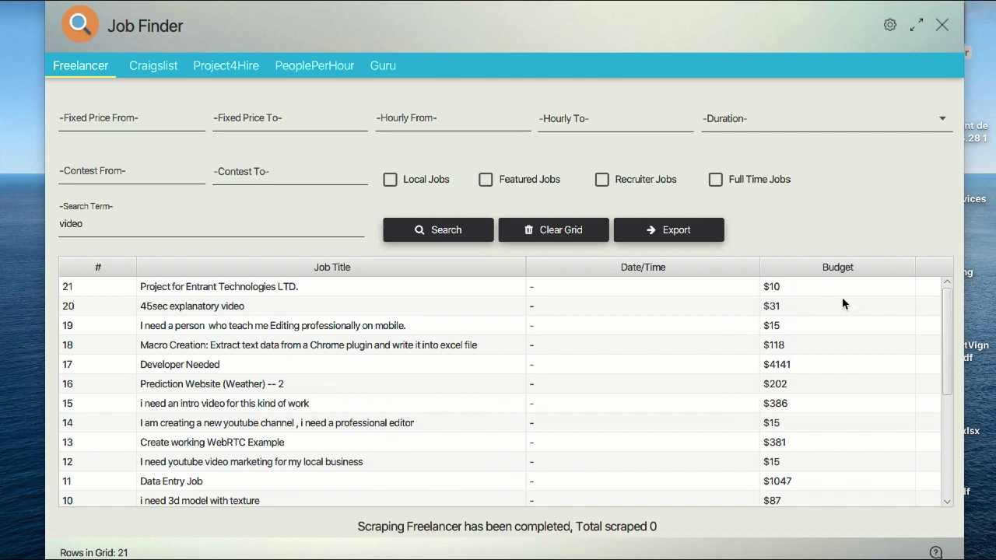
{"action": "left_click", "coordinate": [851, 272]}
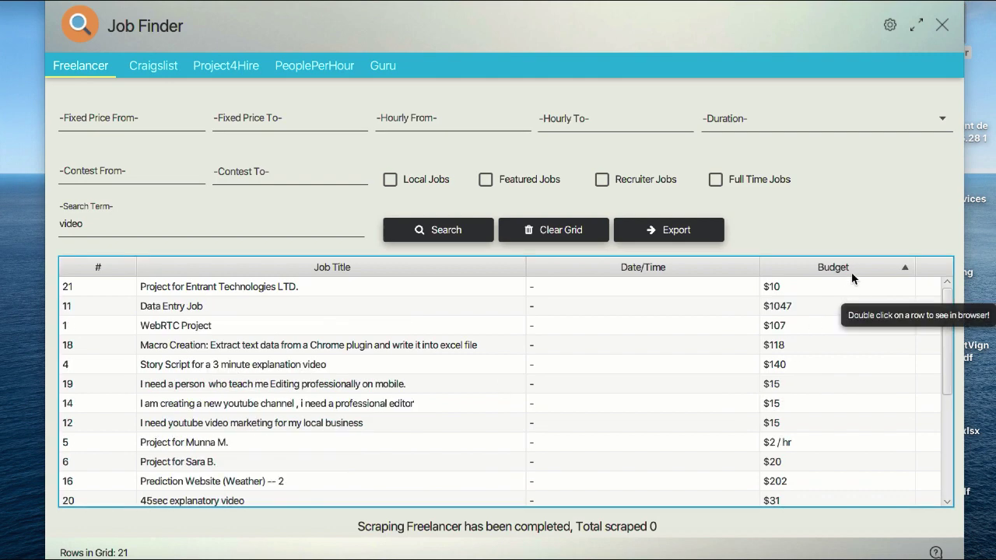
{"action": "scroll", "coordinate": [831, 329], "scroll_direction": "down", "scroll_amount": 5}
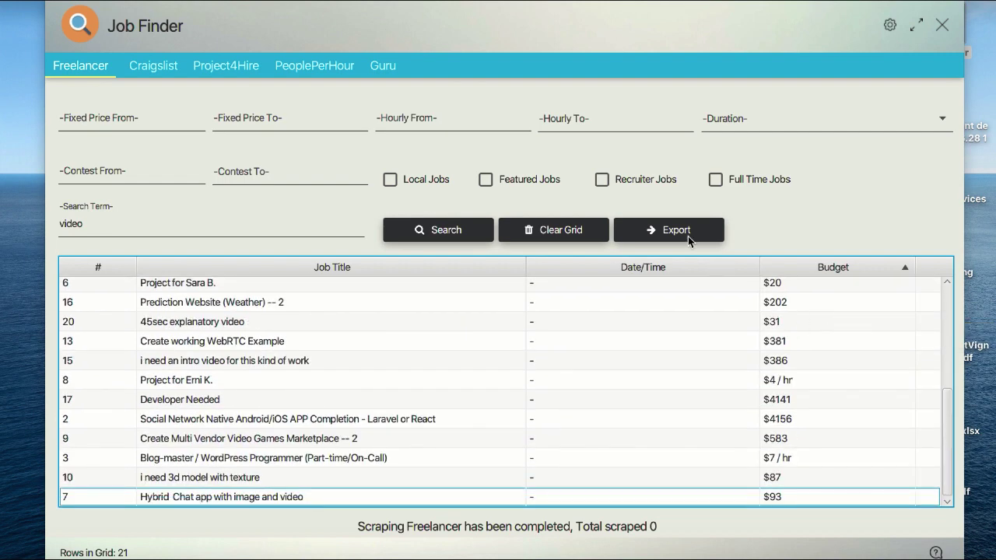
Try exporting the Freelancer results as a CSV file to the Desktop, and cancel the save
{"action": "left_click", "coordinate": [668, 234]}
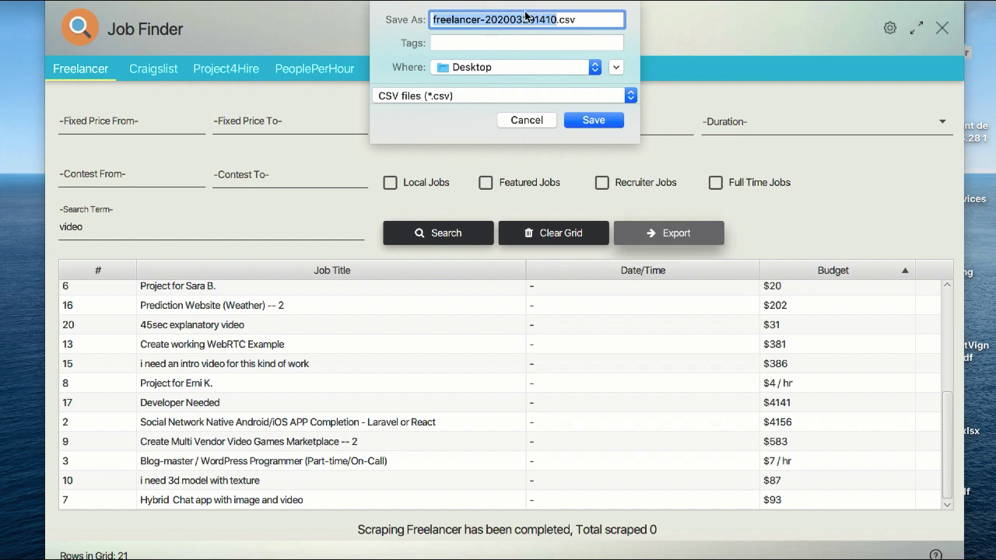
{"action": "left_click", "coordinate": [526, 121]}
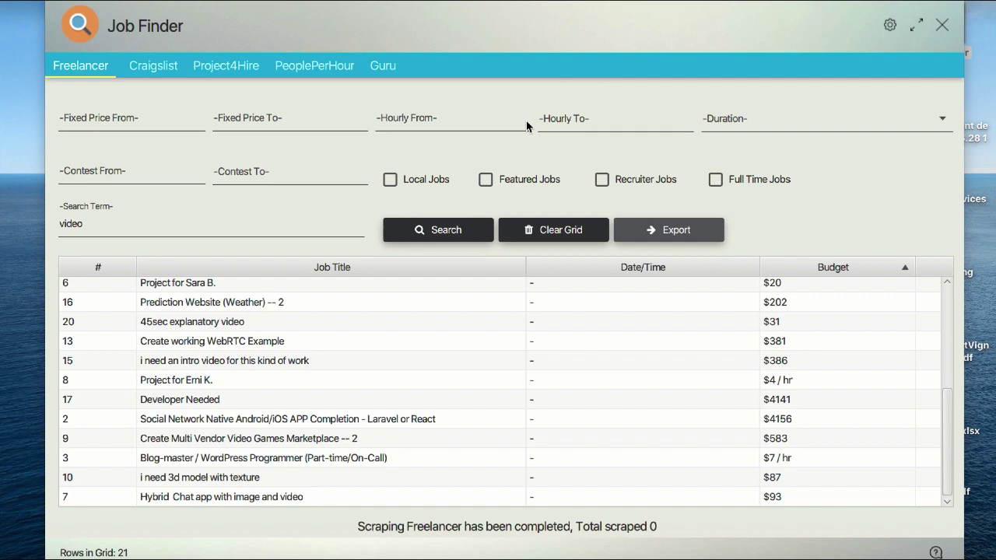
Clear the Freelancer results grid
{"action": "double_click", "coordinate": [109, 223]}
{"action": "left_click", "coordinate": [552, 229]}
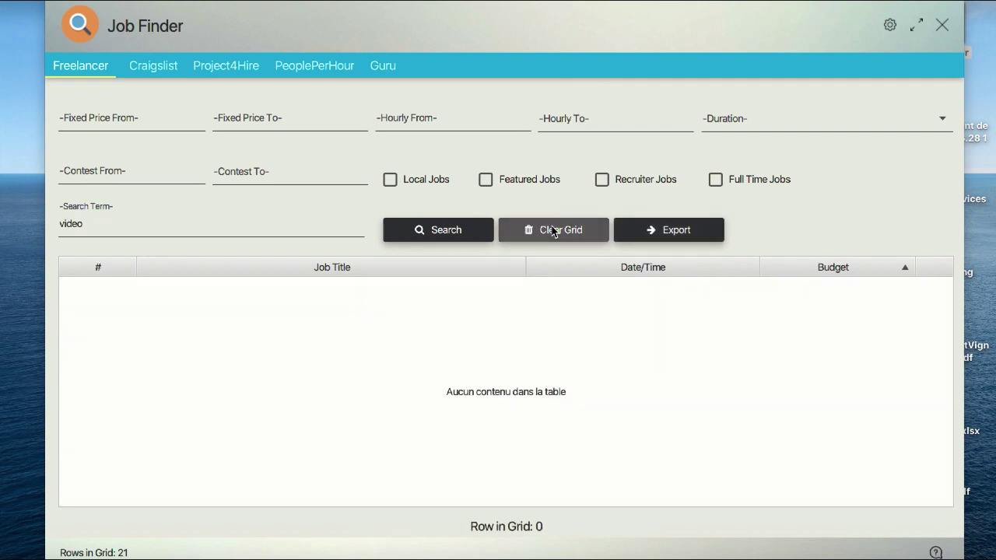
Enter "animated video" and "wordpress" as example Freelancer search terms, and leave the search term empty
{"action": "left_click", "coordinate": [263, 220]}
{"action": "double_click", "coordinate": [263, 220]}
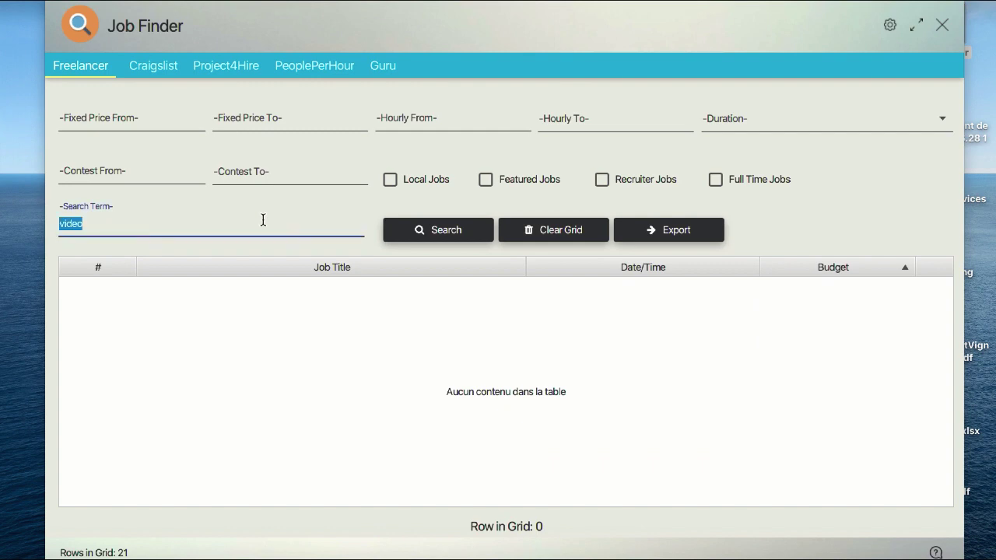
{"action": "type", "text": "animated video"}
{"action": "key", "text": "ctrl+a"}
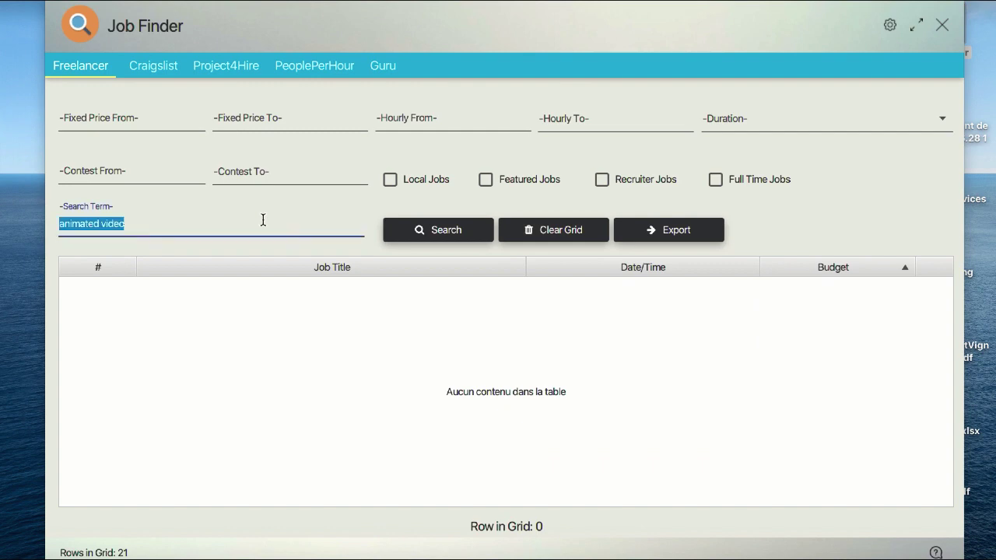
{"action": "type", "text": "wordpress"}
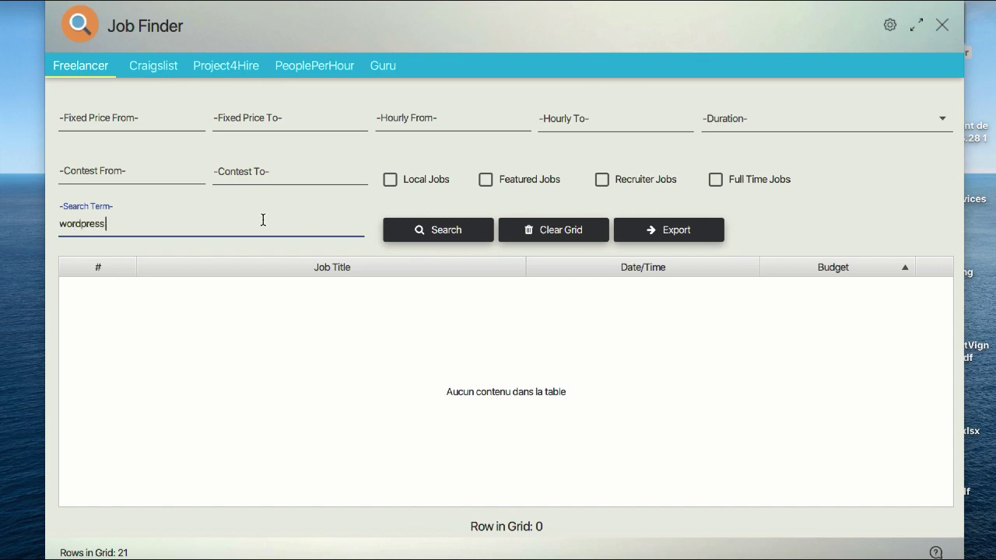
{"action": "key", "text": "ctrl+a"}
{"action": "key", "text": "BackSpace"}
Switch to the Craigslist job search and set the country to United States
{"action": "left_click", "coordinate": [157, 71]}
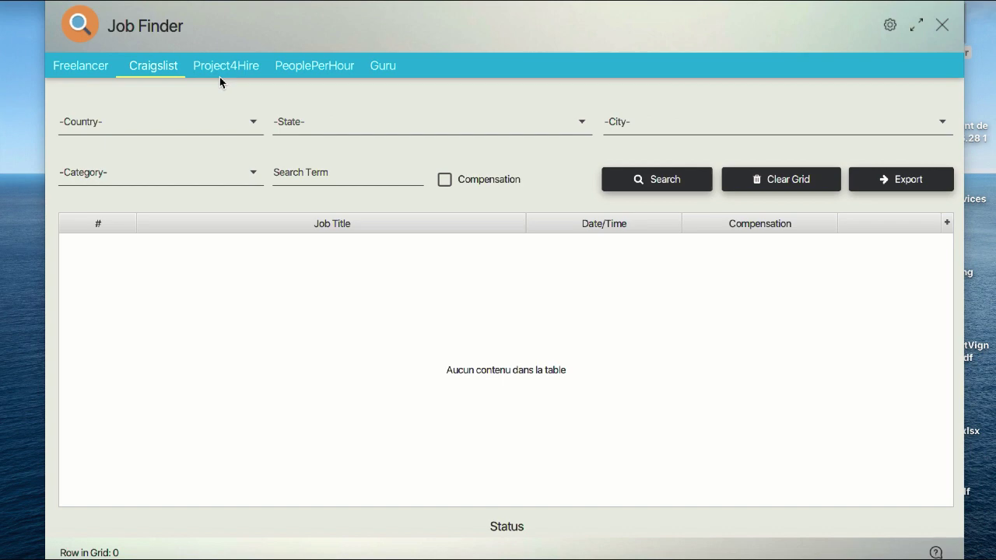
{"action": "left_click", "coordinate": [164, 115]}
{"action": "scroll", "coordinate": [151, 280], "scroll_direction": "down", "scroll_amount": 8}
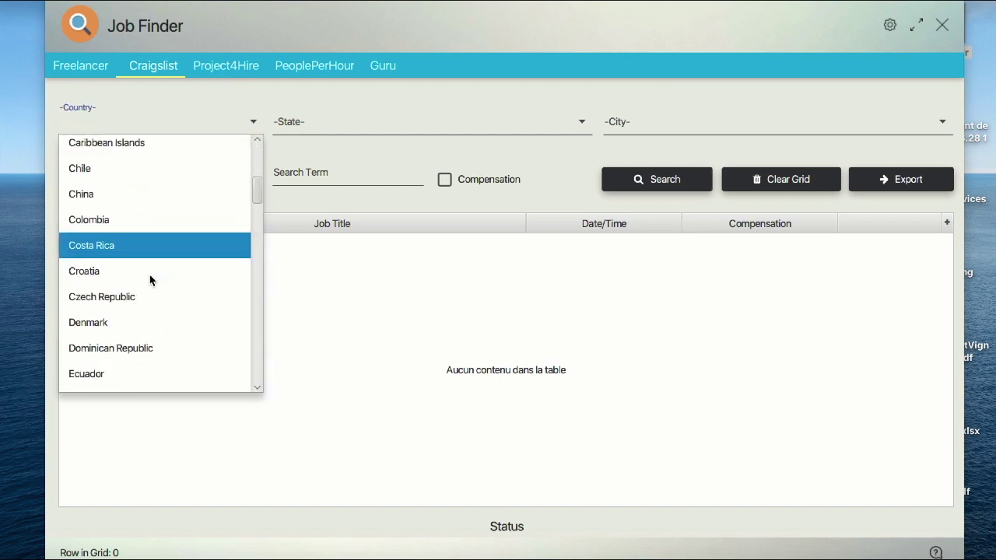
{"action": "scroll", "coordinate": [150, 281], "scroll_direction": "down", "scroll_amount": 12}
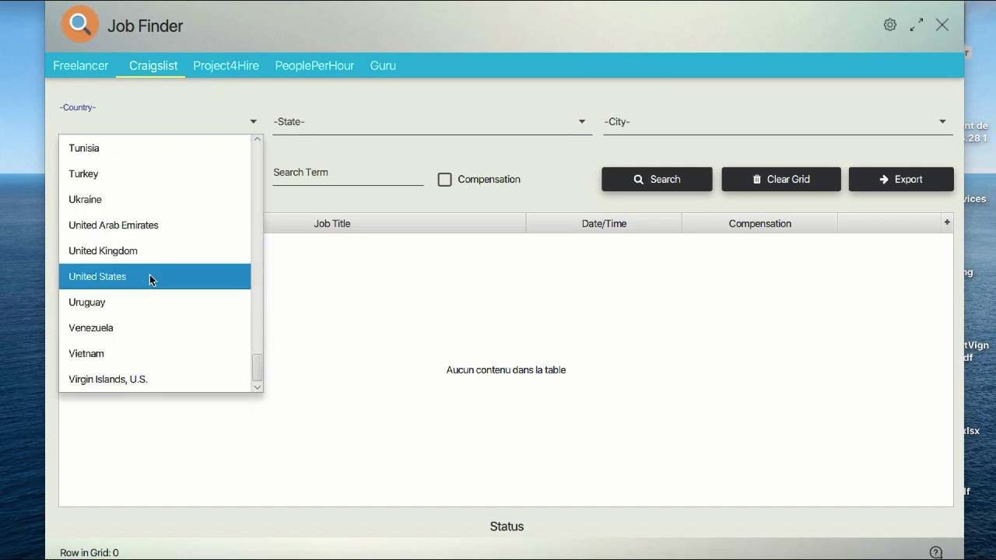
{"action": "left_click", "coordinate": [138, 281]}
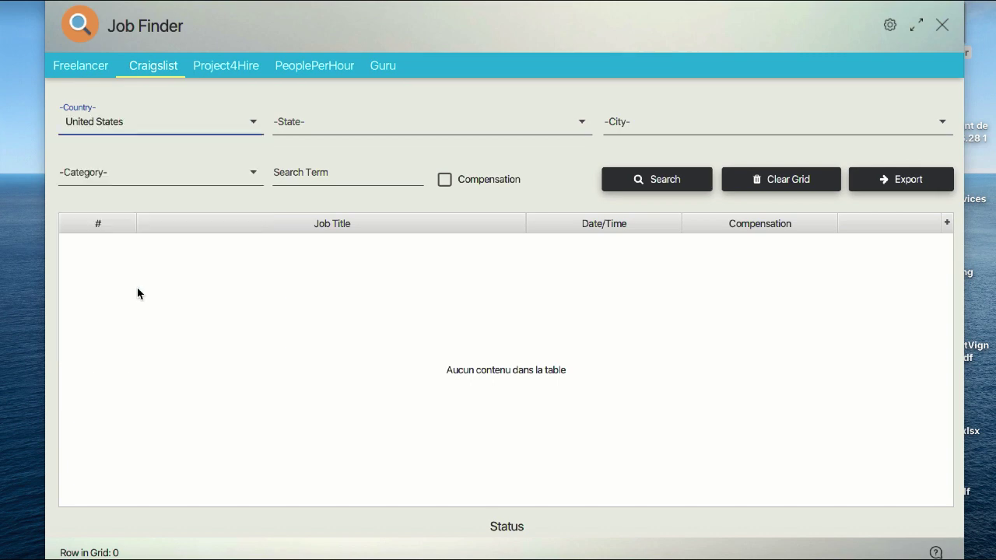
Set the state of the Craigslist search to Texas
{"action": "left_click", "coordinate": [310, 127]}
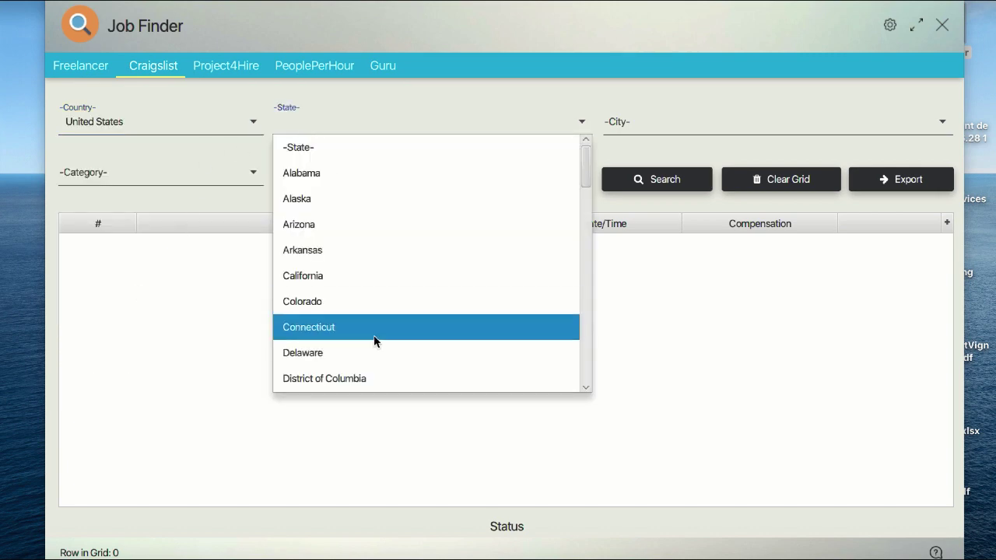
{"action": "scroll", "coordinate": [374, 340], "scroll_direction": "down", "scroll_amount": 5}
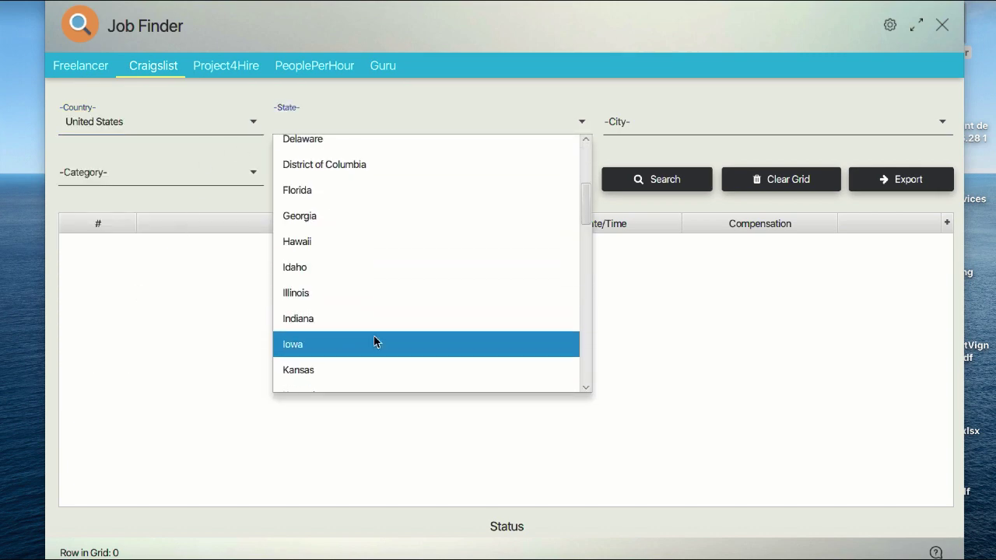
{"action": "scroll", "coordinate": [374, 341], "scroll_direction": "down", "scroll_amount": 8}
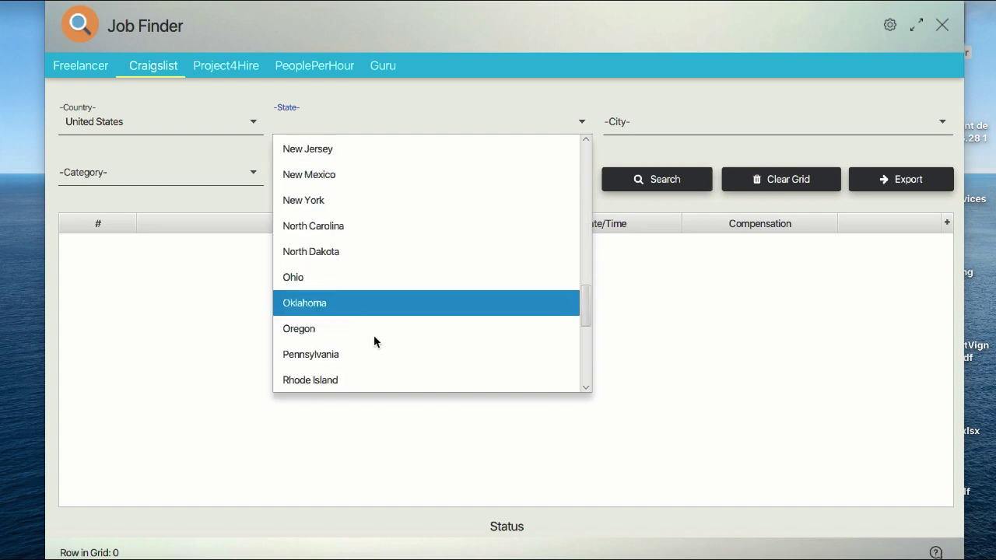
{"action": "scroll", "coordinate": [374, 340], "scroll_direction": "down", "scroll_amount": 9}
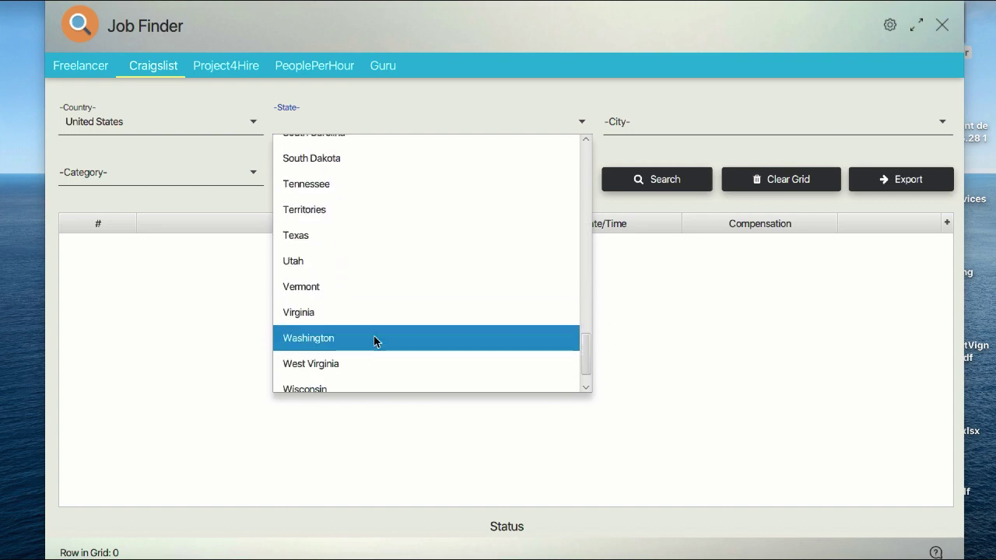
{"action": "left_click", "coordinate": [341, 242]}
Set the city of the Craigslist search to dallas / fort worth
{"action": "left_click", "coordinate": [625, 124]}
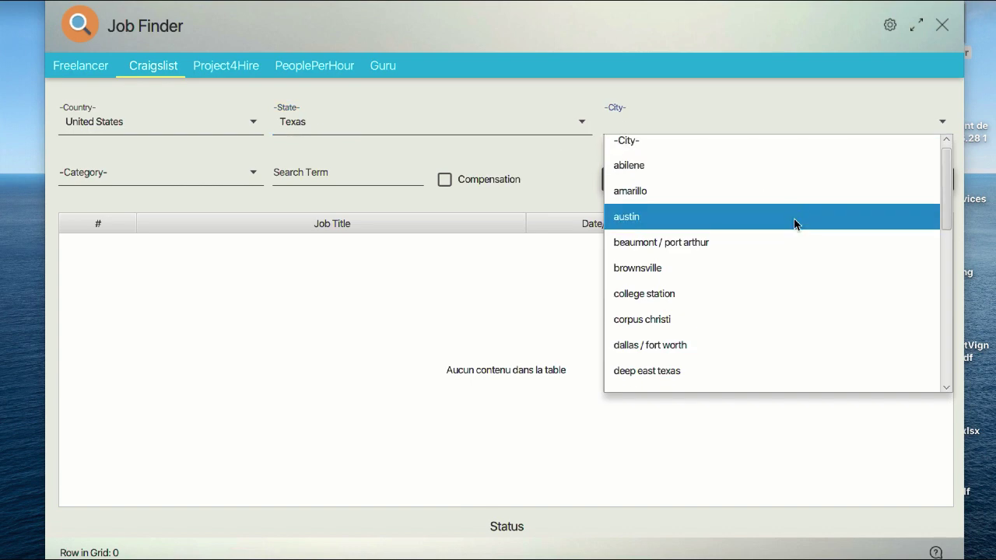
{"action": "scroll", "coordinate": [796, 224], "scroll_direction": "down", "scroll_amount": 5}
{"action": "scroll", "coordinate": [794, 218], "scroll_direction": "down", "scroll_amount": 13}
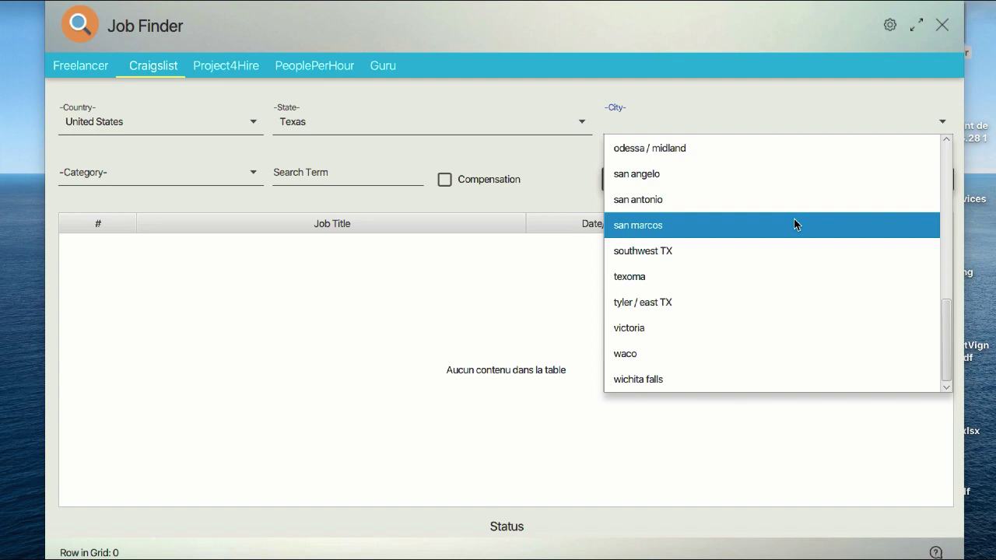
{"action": "scroll", "coordinate": [794, 219], "scroll_direction": "up", "scroll_amount": 18}
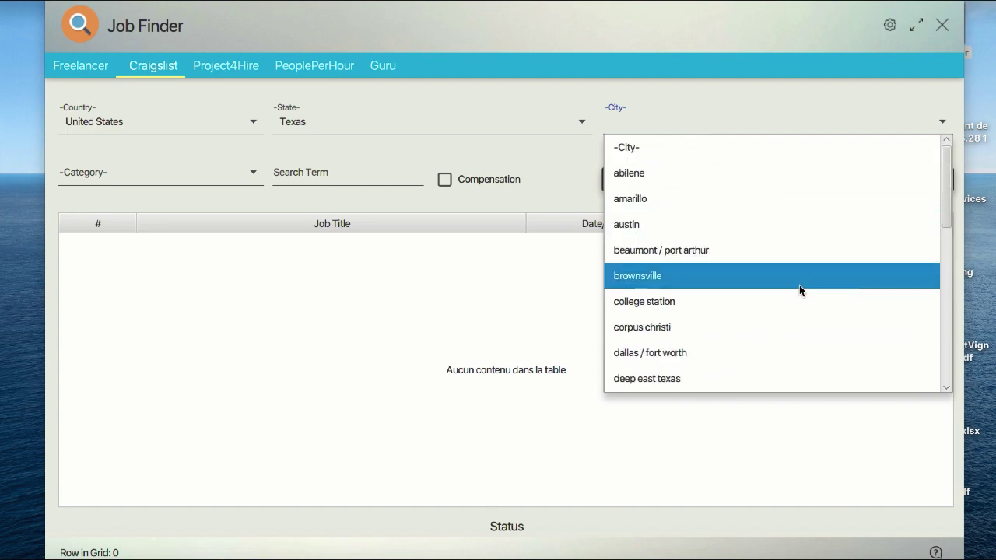
{"action": "scroll", "coordinate": [800, 285], "scroll_direction": "down", "scroll_amount": 18}
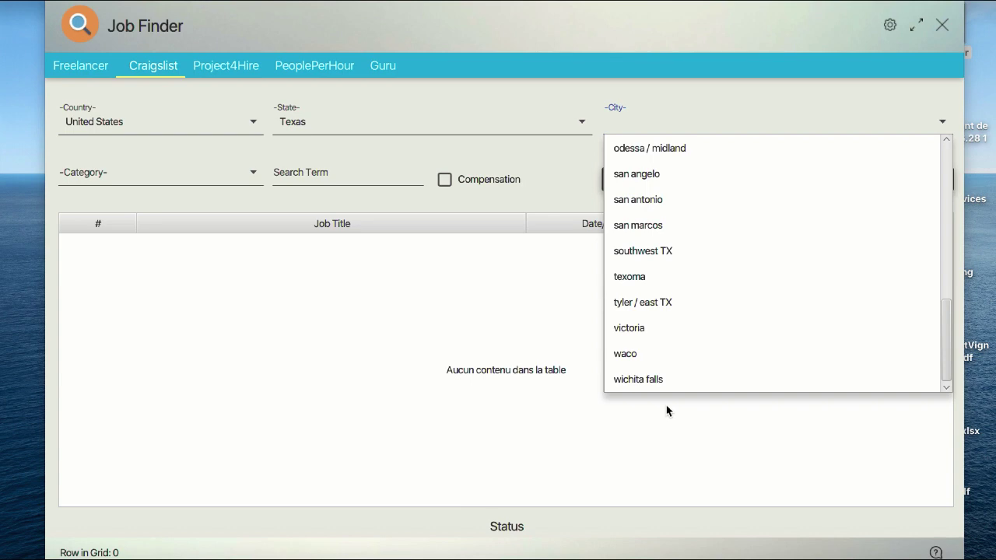
{"action": "scroll", "coordinate": [772, 216], "scroll_direction": "up", "scroll_amount": 10}
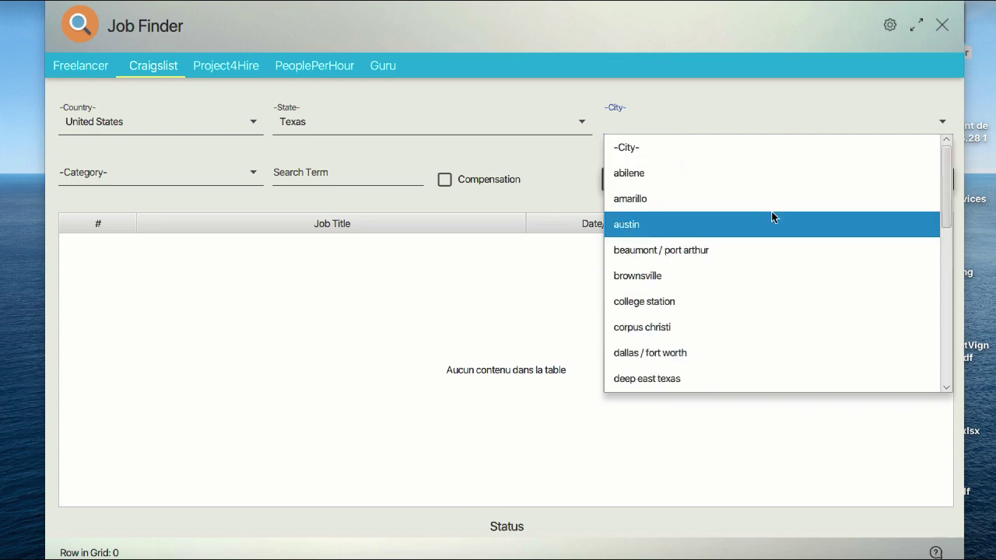
{"action": "scroll", "coordinate": [771, 217], "scroll_direction": "down", "scroll_amount": 3}
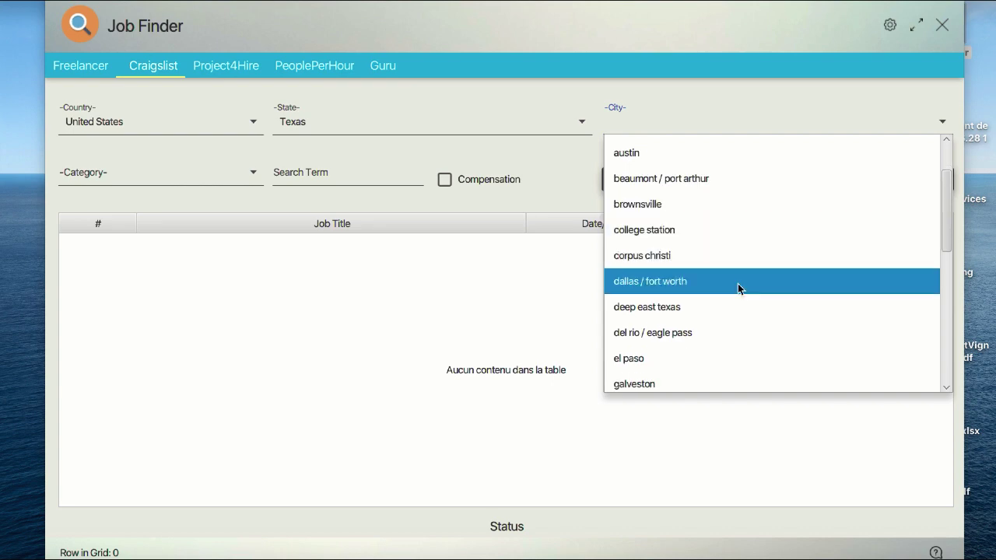
{"action": "left_click", "coordinate": [719, 265]}
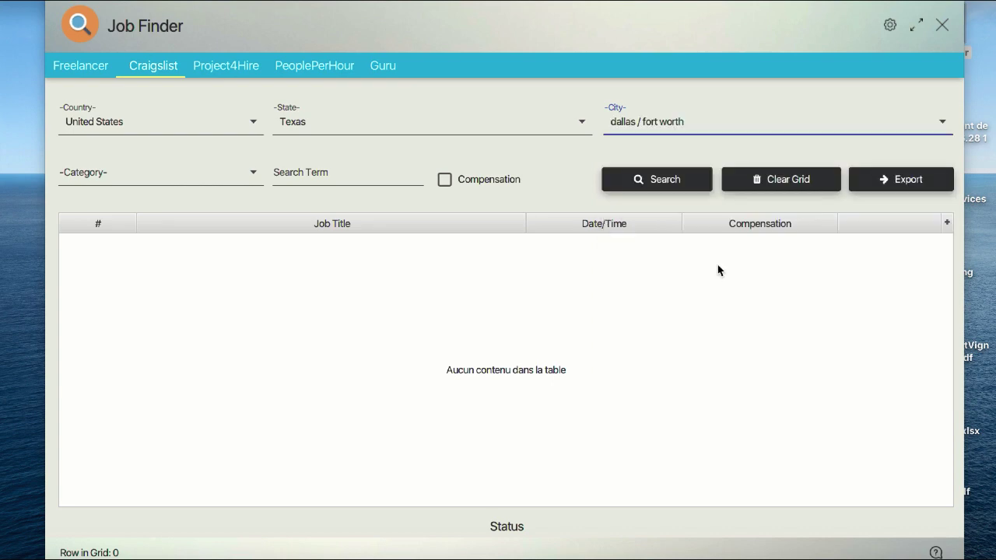
Set the category of the Craigslist search to TV / Film / Video
{"action": "left_click", "coordinate": [206, 186]}
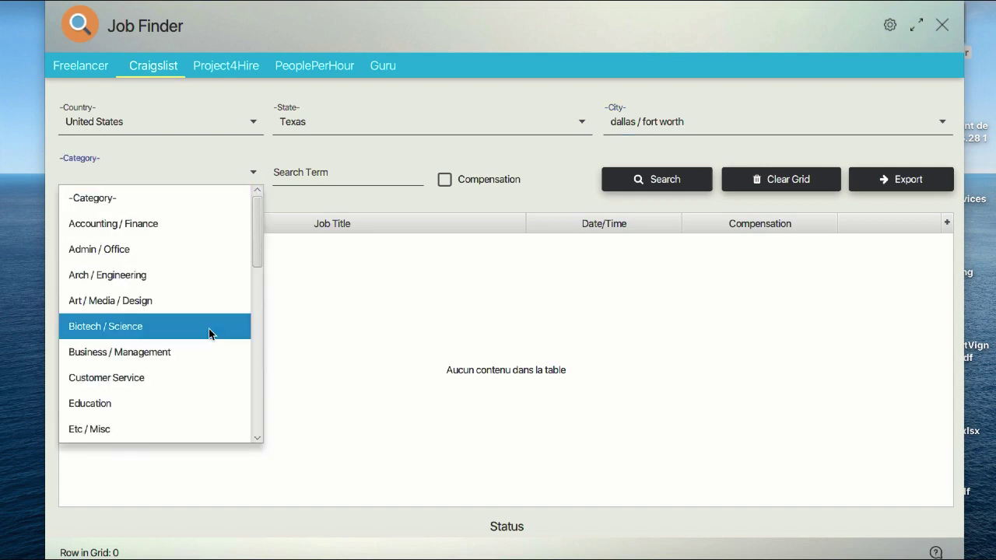
{"action": "scroll", "coordinate": [209, 329], "scroll_direction": "down", "scroll_amount": 3}
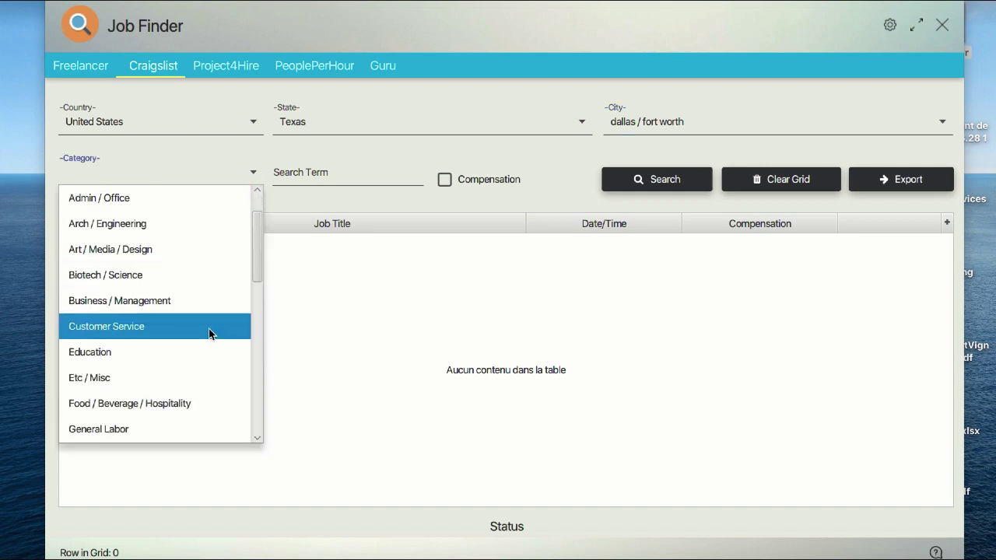
{"action": "scroll", "coordinate": [209, 328], "scroll_direction": "up", "scroll_amount": 3}
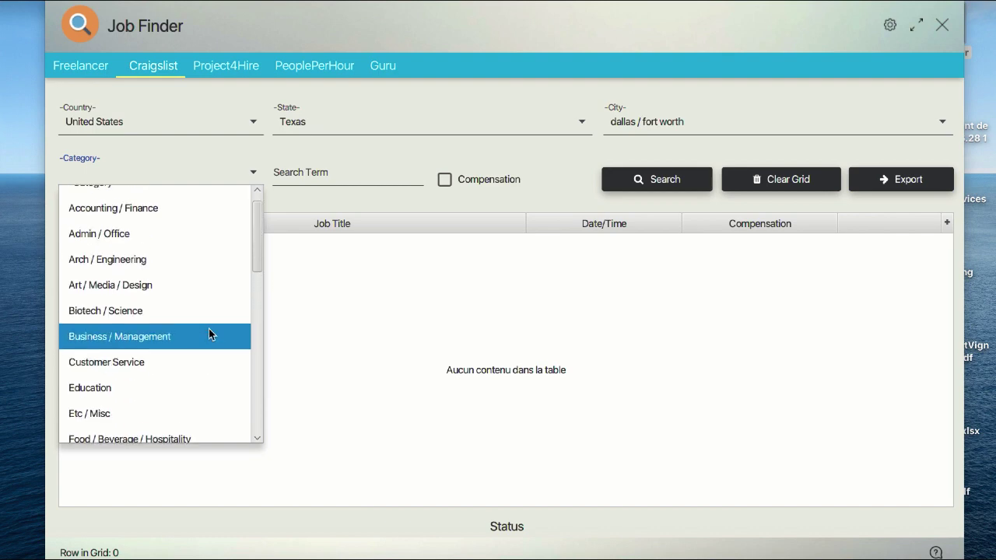
{"action": "scroll", "coordinate": [209, 328], "scroll_direction": "down", "scroll_amount": 6}
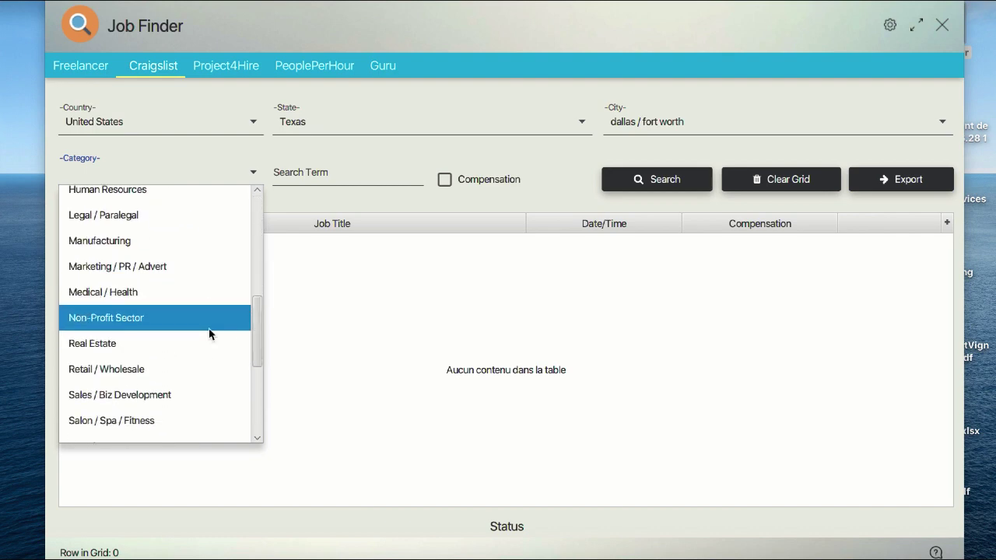
{"action": "scroll", "coordinate": [208, 334], "scroll_direction": "down", "scroll_amount": 3}
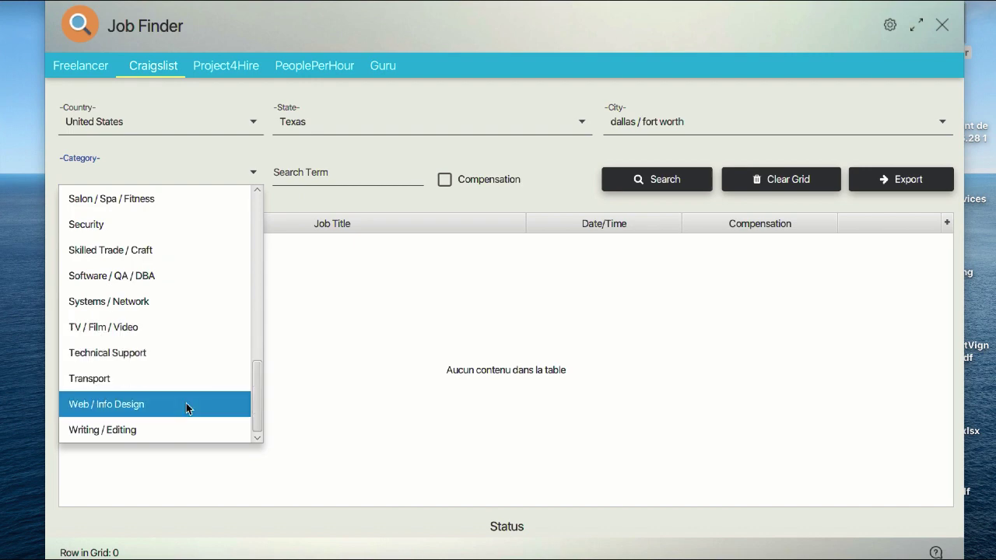
{"action": "left_click", "coordinate": [172, 331]}
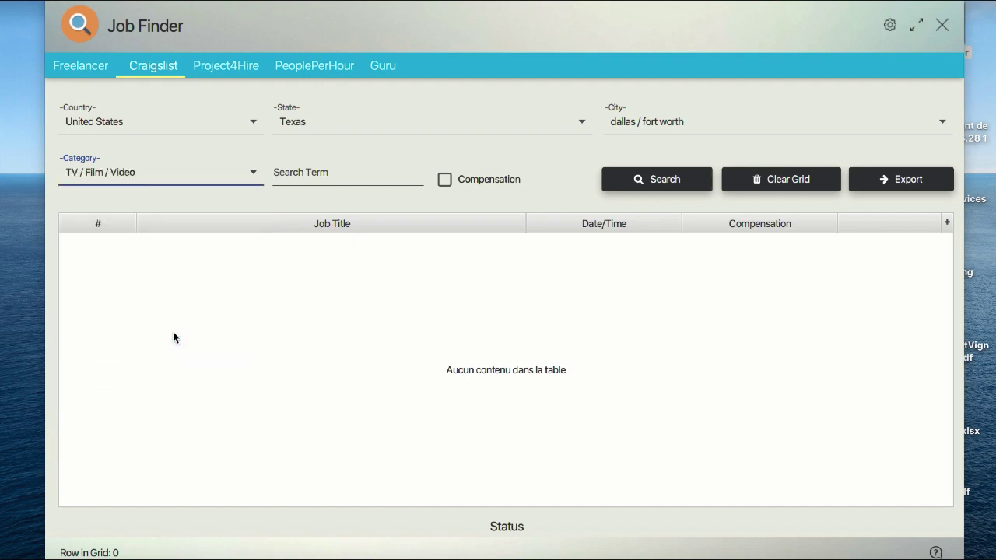
Enter "video" as the Craigslist search term and run the search
{"action": "left_click", "coordinate": [331, 172]}
{"action": "type", "text": "video"}
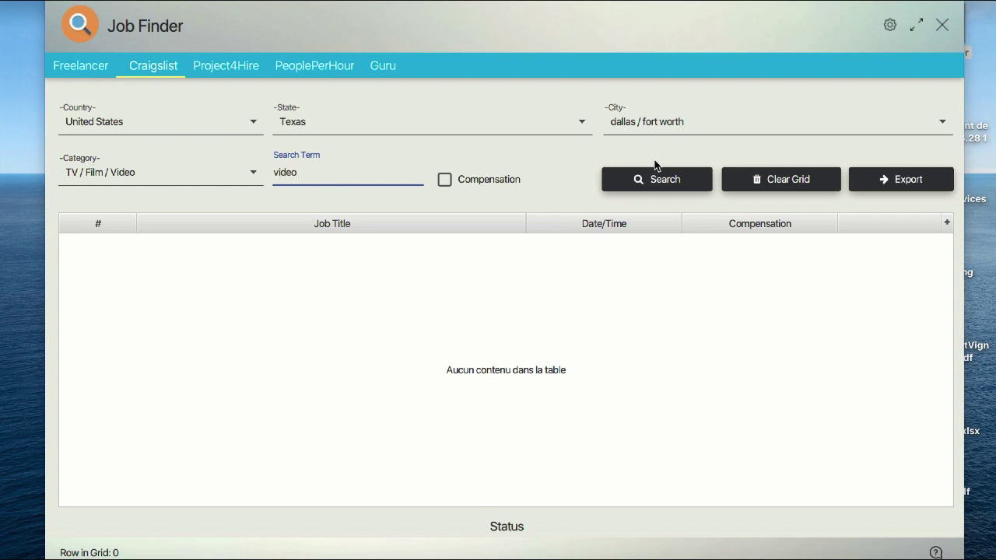
{"action": "left_click", "coordinate": [660, 177]}
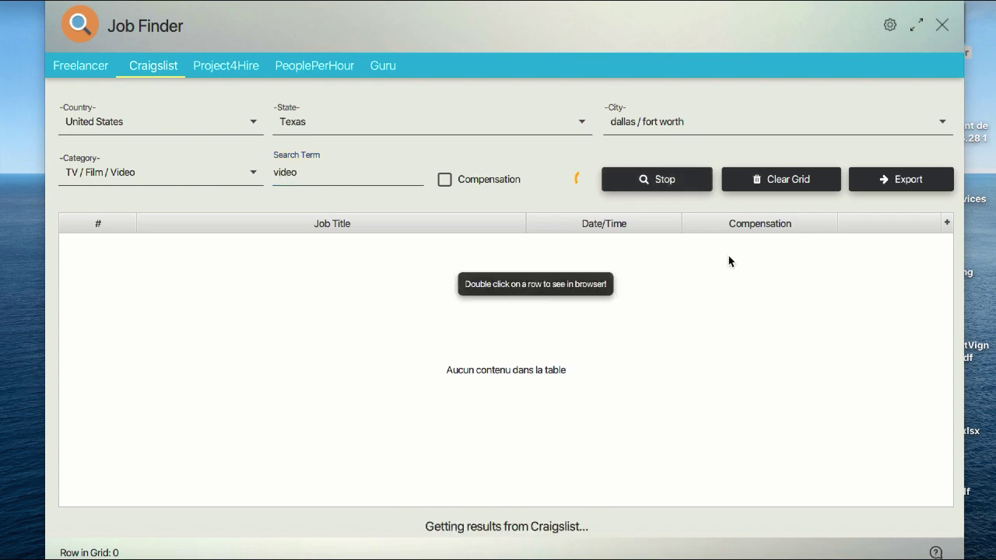
Change the Craigslist search location to albany in New York state and run the search again
{"action": "left_click", "coordinate": [411, 127]}
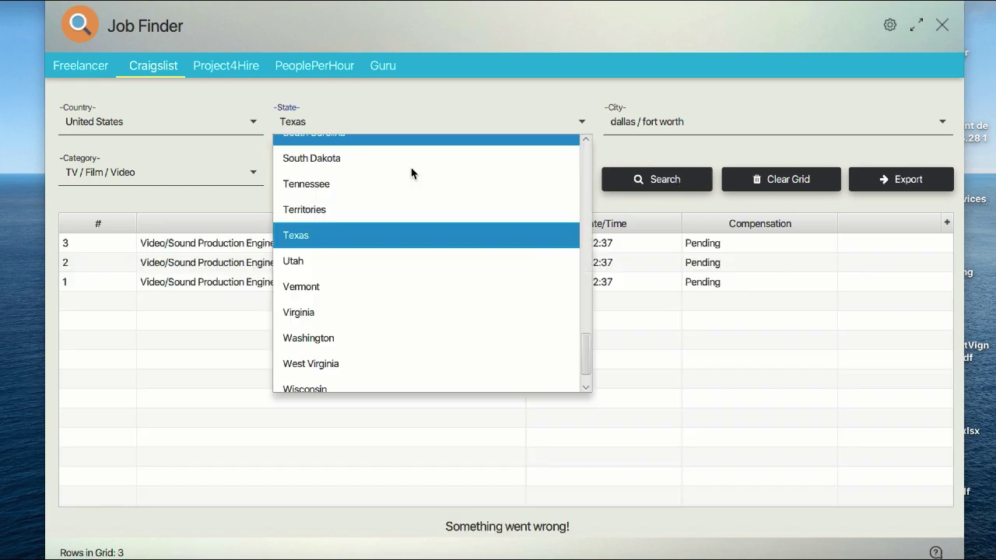
{"action": "scroll", "coordinate": [411, 250], "scroll_direction": "up", "scroll_amount": 4}
{"action": "scroll", "coordinate": [411, 250], "scroll_direction": "up", "scroll_amount": 3}
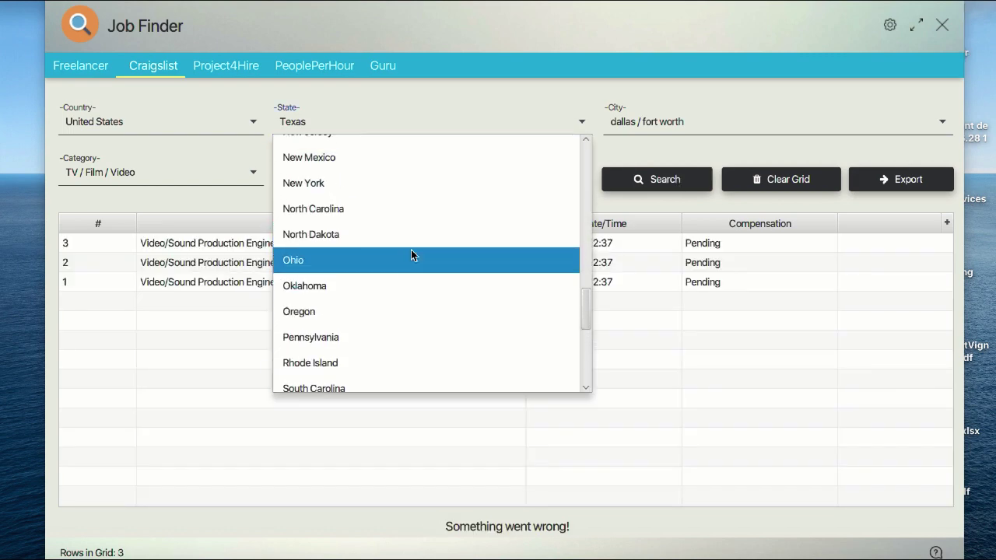
{"action": "left_click", "coordinate": [360, 220]}
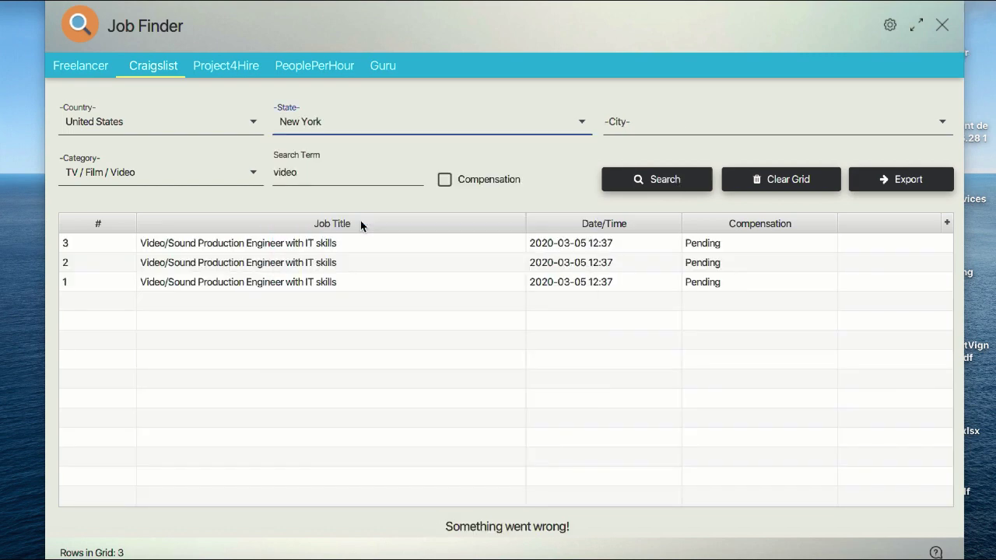
{"action": "left_click", "coordinate": [669, 123]}
{"action": "scroll", "coordinate": [675, 238], "scroll_direction": "up", "scroll_amount": 2}
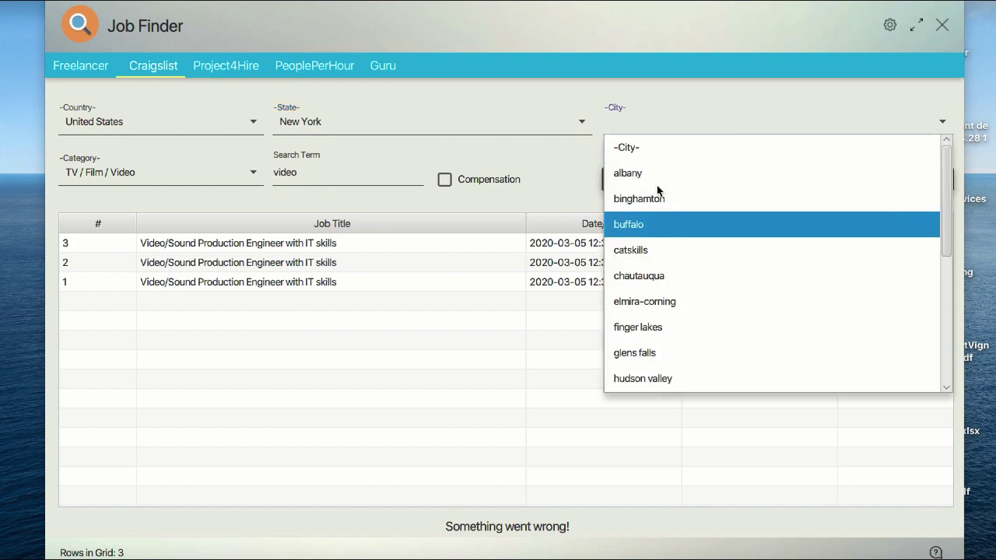
{"action": "left_click", "coordinate": [645, 168]}
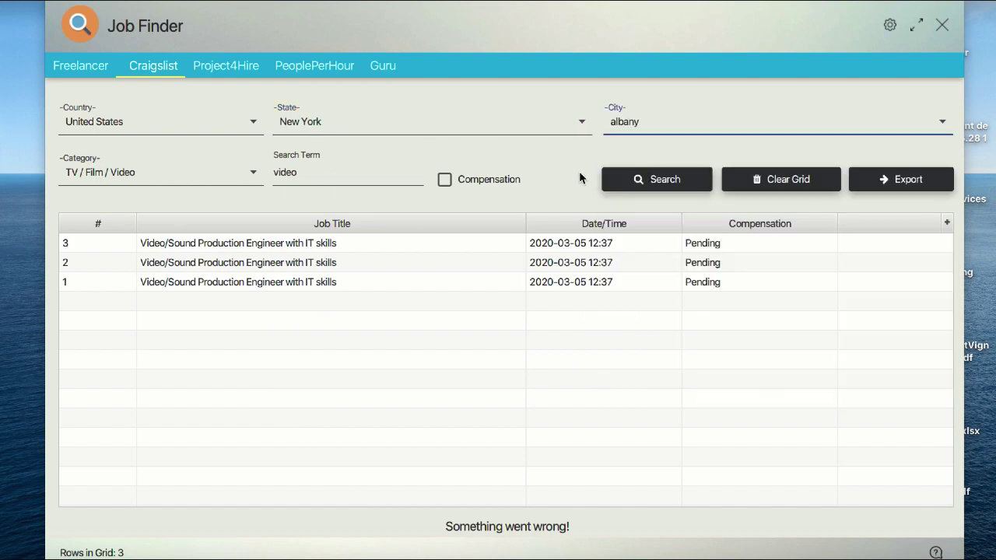
{"action": "left_click", "coordinate": [654, 181]}
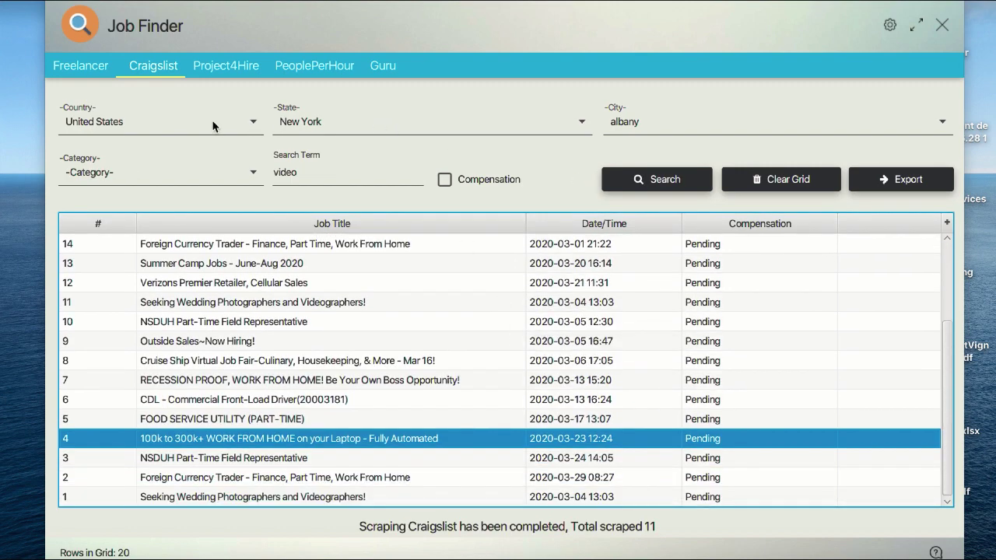
{"action": "left_click", "coordinate": [367, 119]}
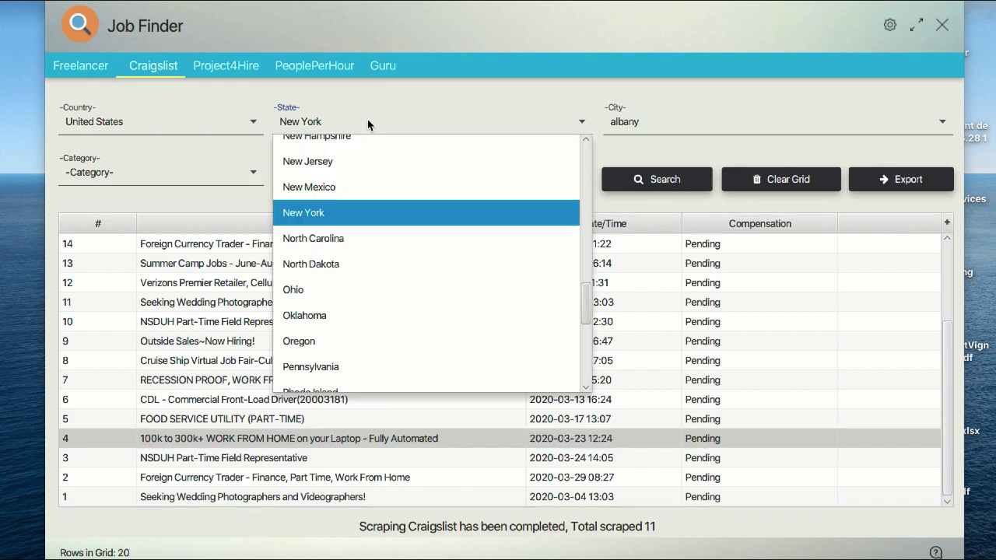
{"action": "left_click", "coordinate": [518, 96]}
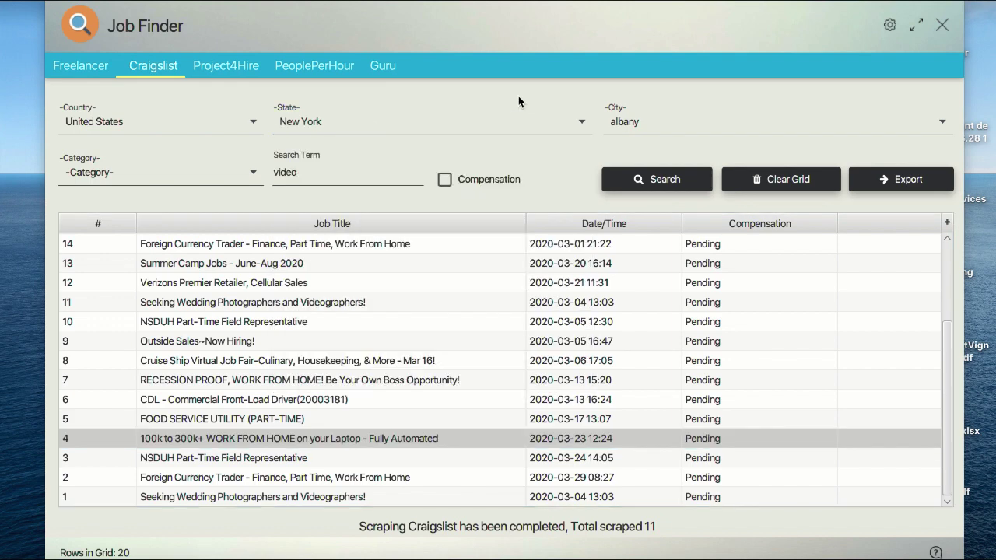
{"action": "double_click", "coordinate": [347, 174]}
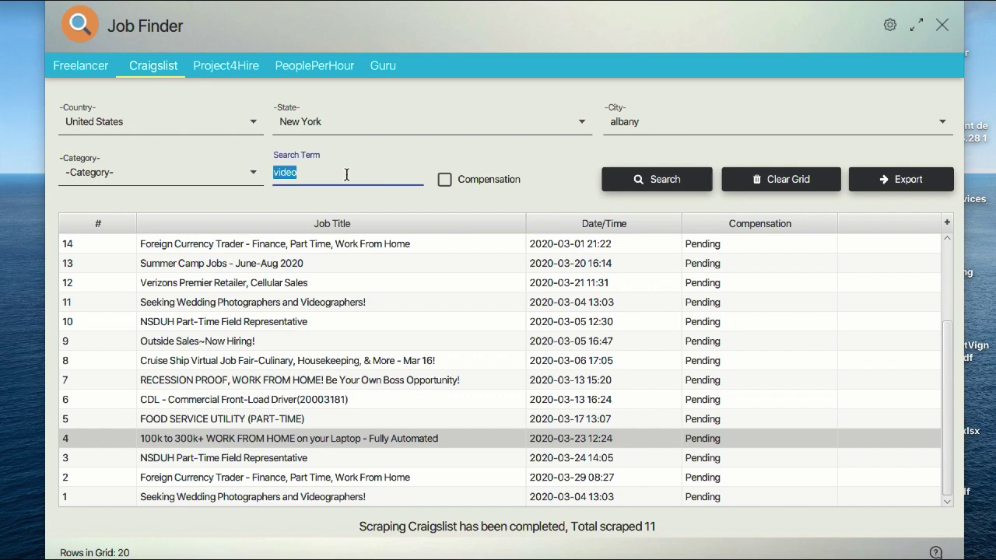
Switch to the Project4Hire job search and set its category to All Design & Creative
{"action": "left_click", "coordinate": [243, 67]}
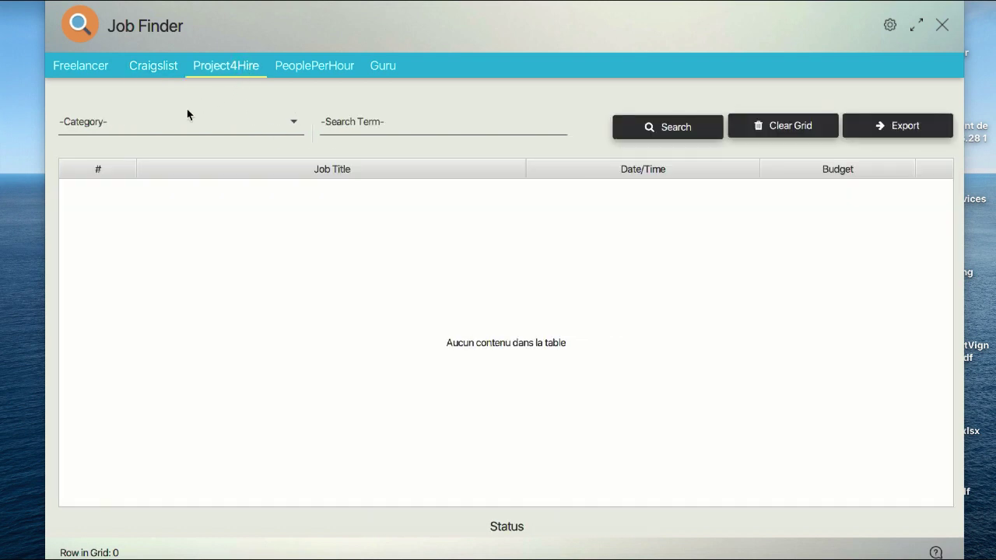
{"action": "left_click", "coordinate": [166, 132]}
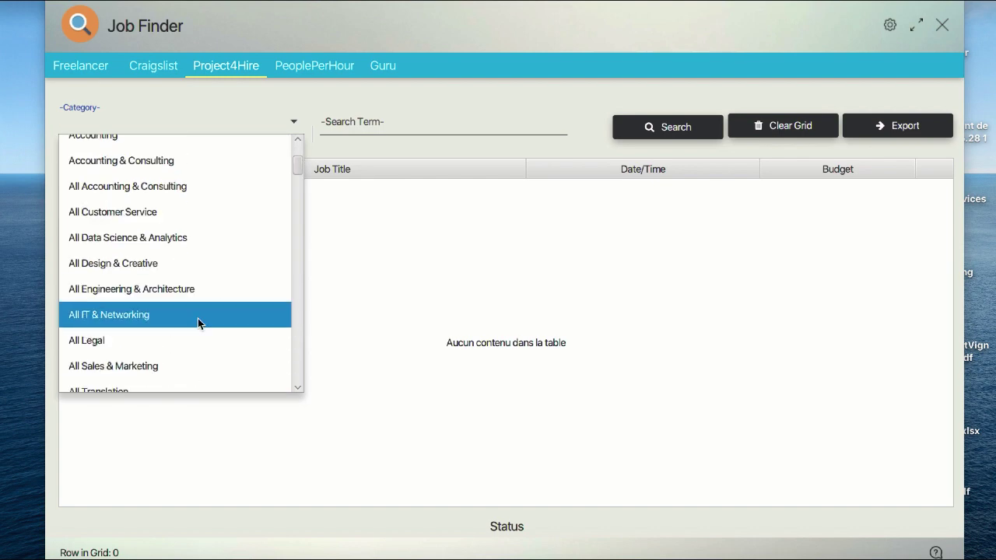
{"action": "scroll", "coordinate": [198, 318], "scroll_direction": "down", "scroll_amount": 3}
{"action": "left_click", "coordinate": [187, 266]}
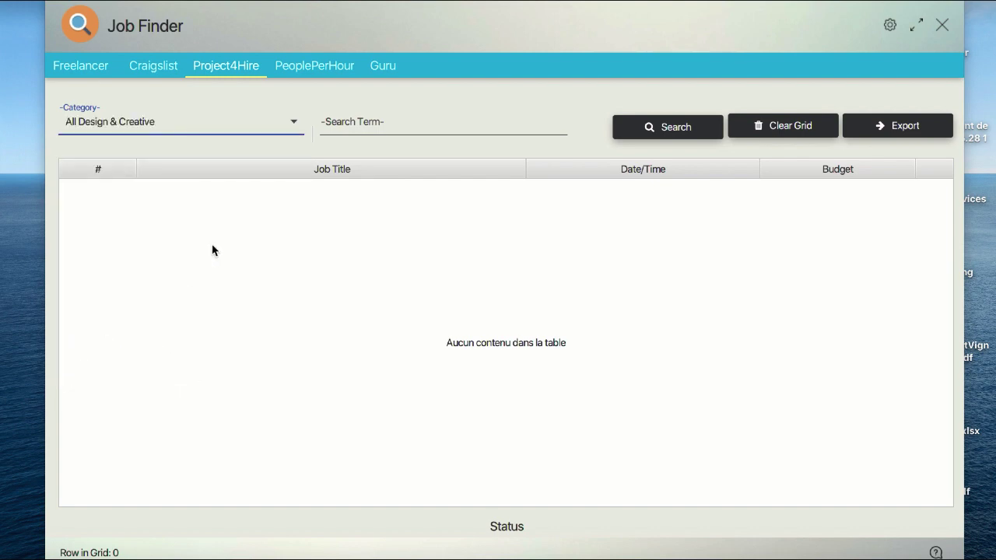
Enter "video" as the Project4Hire search term and run the search
{"action": "left_click", "coordinate": [387, 121]}
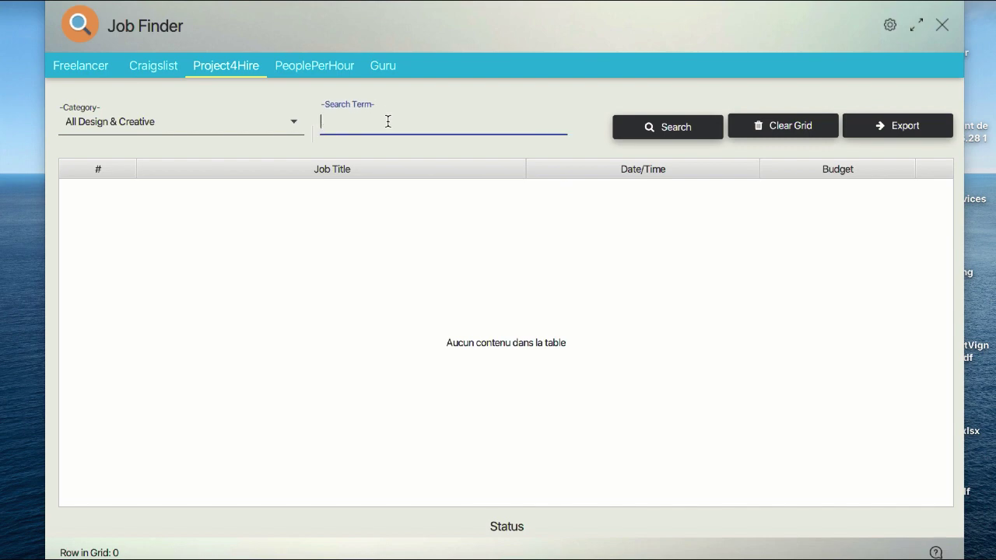
{"action": "type", "text": "video"}
{"action": "left_click", "coordinate": [641, 137]}
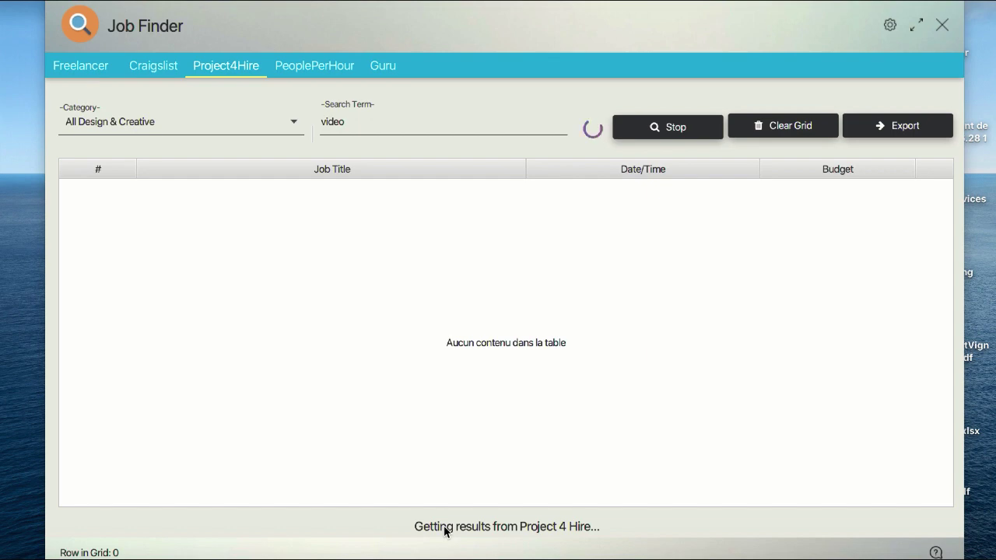
Switch to the PeoplePerHour job search and review the Experience, Location, Project Type and Price filter options
{"action": "left_click", "coordinate": [314, 65]}
{"action": "left_click", "coordinate": [152, 113]}
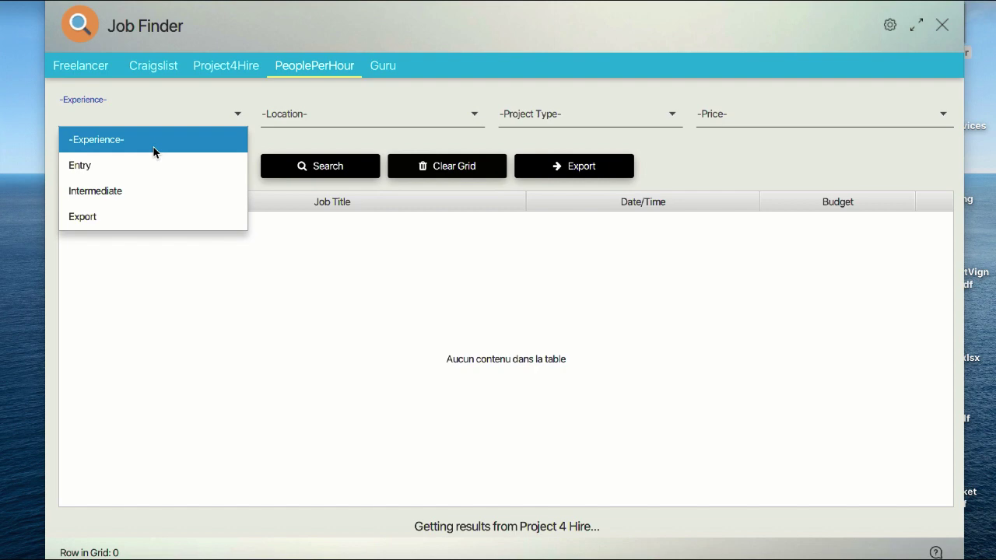
{"action": "left_click", "coordinate": [344, 103]}
{"action": "left_click", "coordinate": [327, 113]}
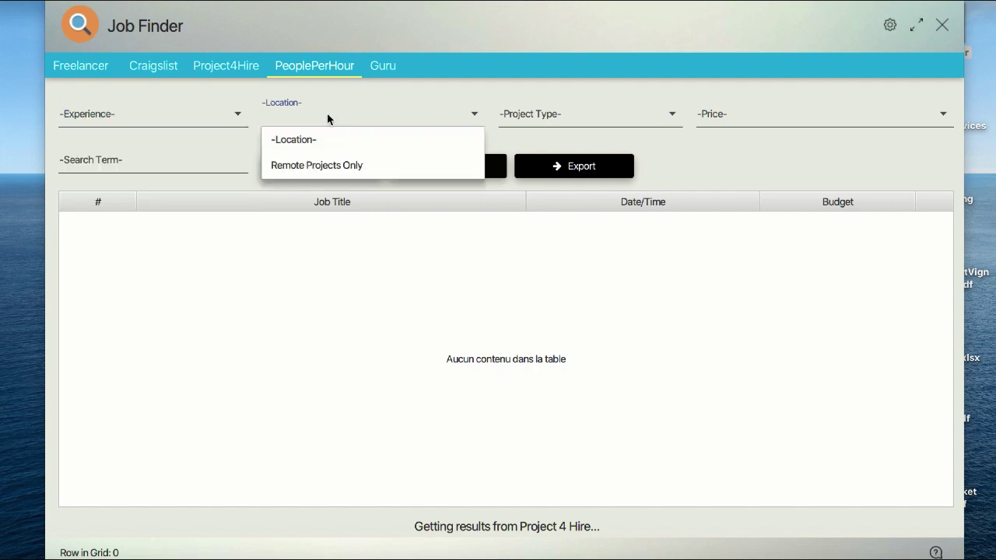
{"action": "left_click", "coordinate": [539, 119]}
{"action": "left_click", "coordinate": [539, 119]}
{"action": "left_click", "coordinate": [540, 119]}
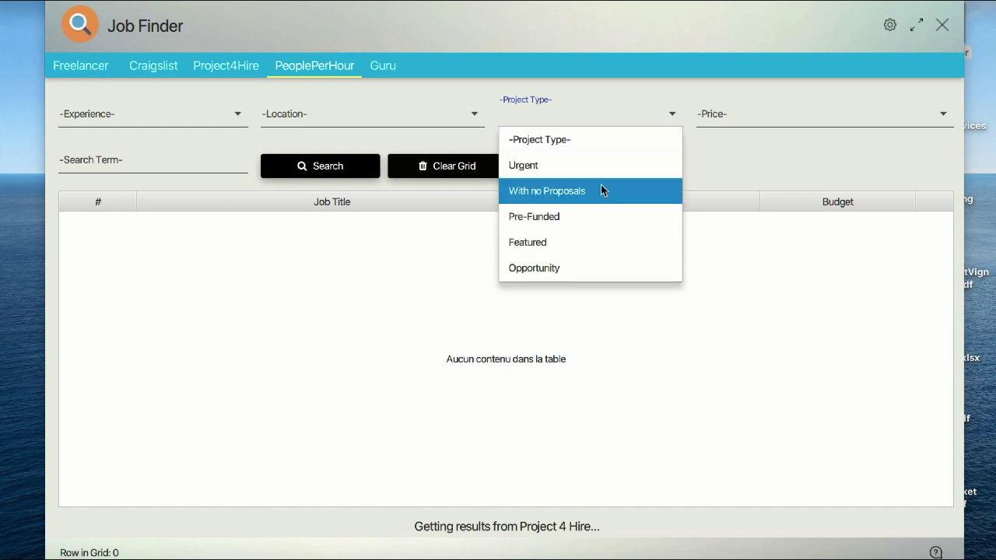
{"action": "left_click", "coordinate": [798, 116]}
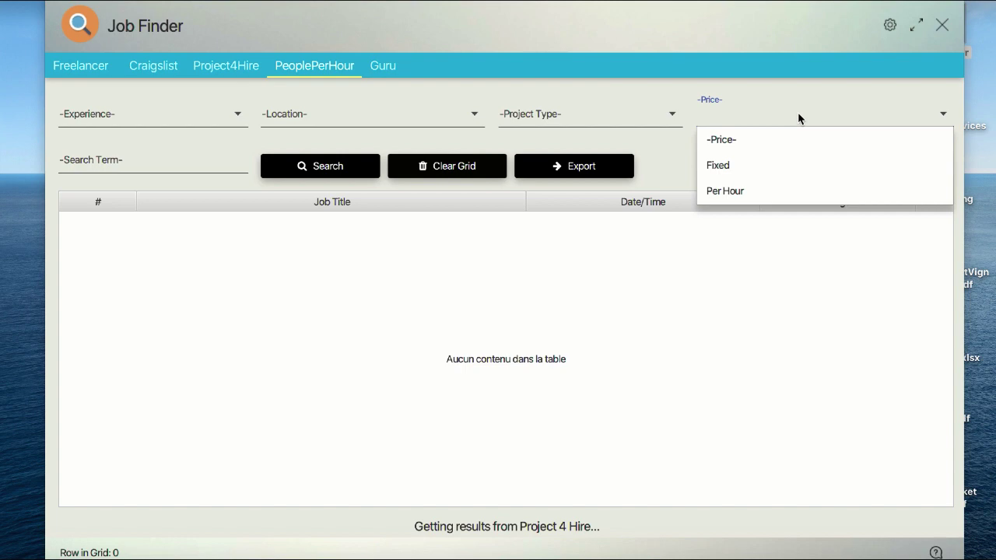
Enter "video" as the PeoplePerHour search term and run the search
{"action": "left_click", "coordinate": [166, 154]}
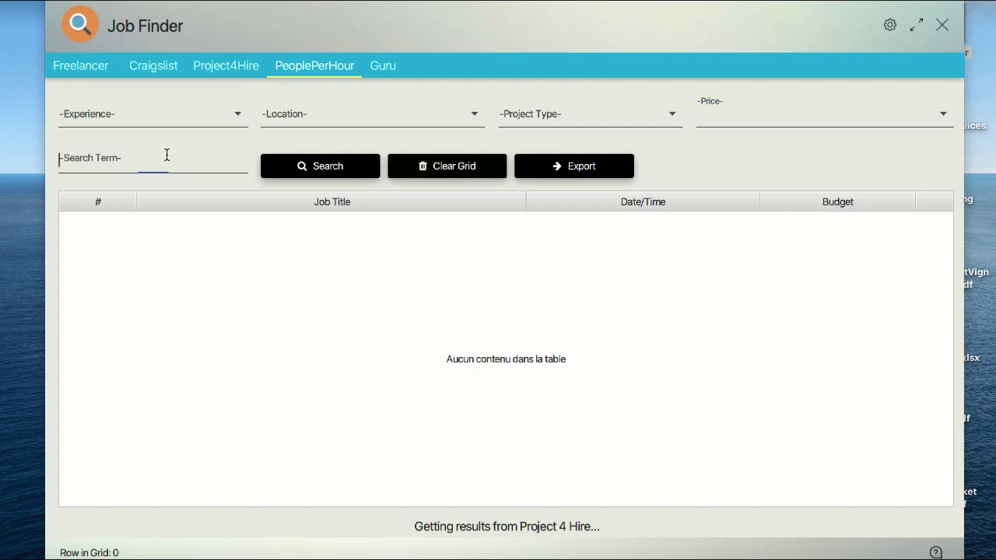
{"action": "type", "text": "video"}
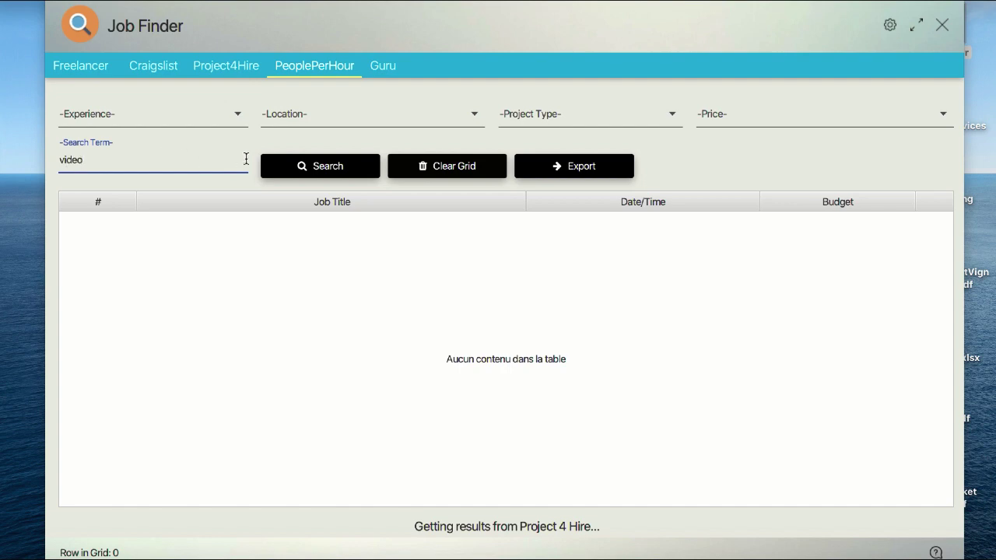
{"action": "left_click", "coordinate": [309, 165]}
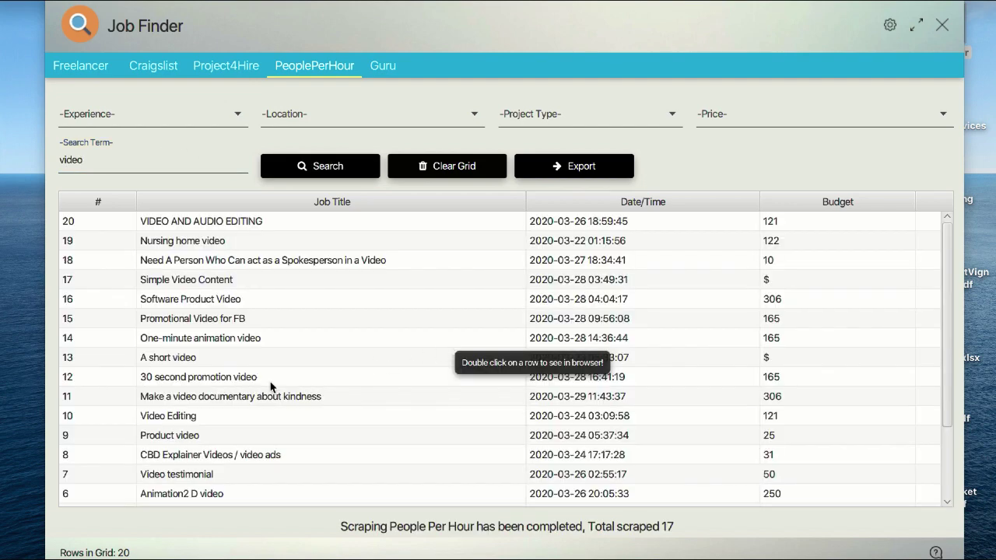
Open the "30 second promotion video" job in the browser and check the client's last project date and the Clarification Board
{"action": "left_click", "coordinate": [290, 381]}
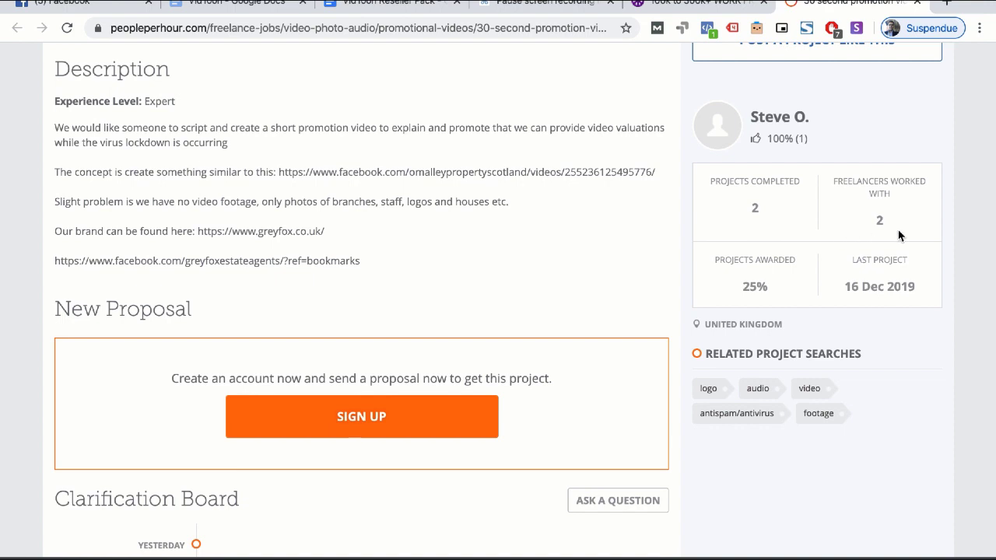
{"action": "triple_click", "coordinate": [859, 288]}
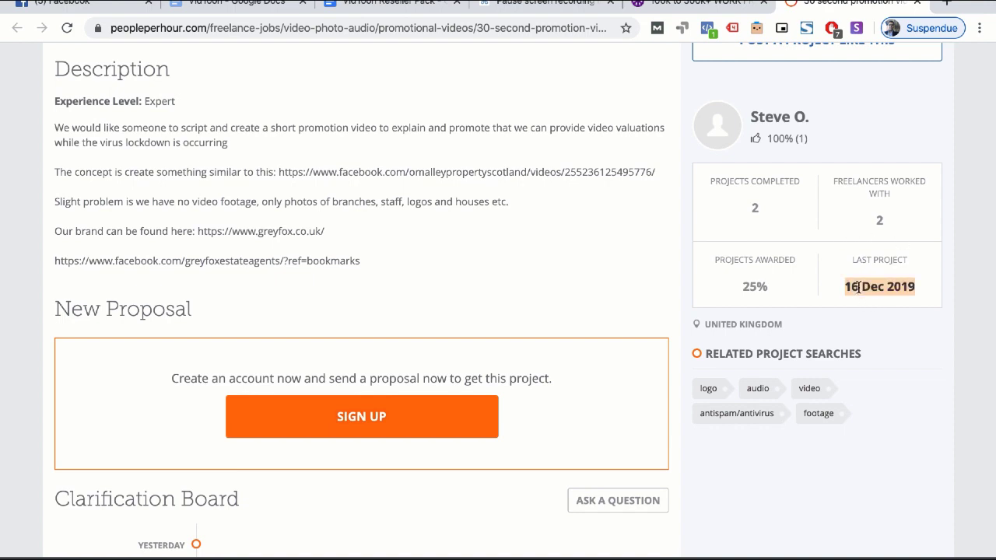
{"action": "scroll", "coordinate": [858, 287], "scroll_direction": "down", "scroll_amount": 8}
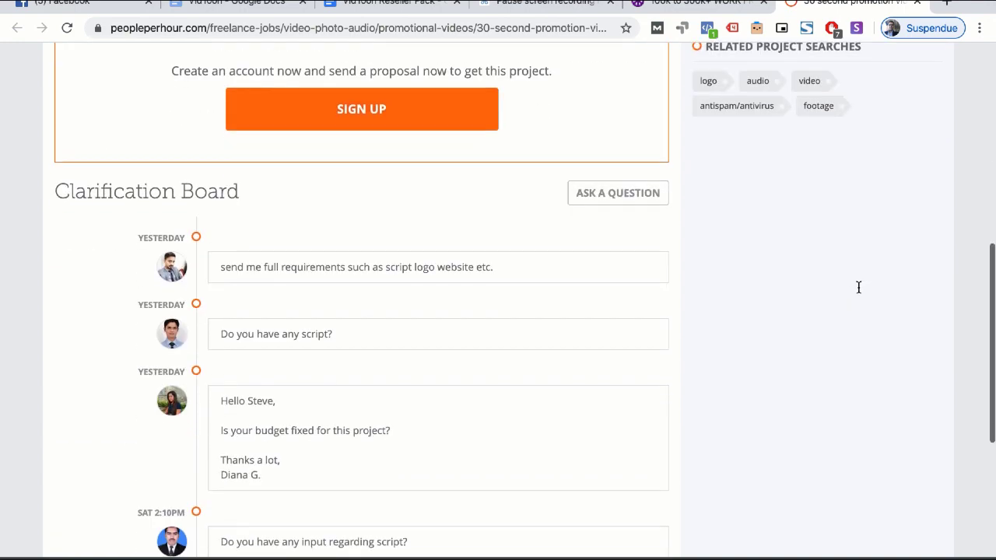
Review the promotion video job's remaining days, remote location and number of proposals, highlighting each detail
{"action": "scroll", "coordinate": [859, 288], "scroll_direction": "up", "scroll_amount": 10}
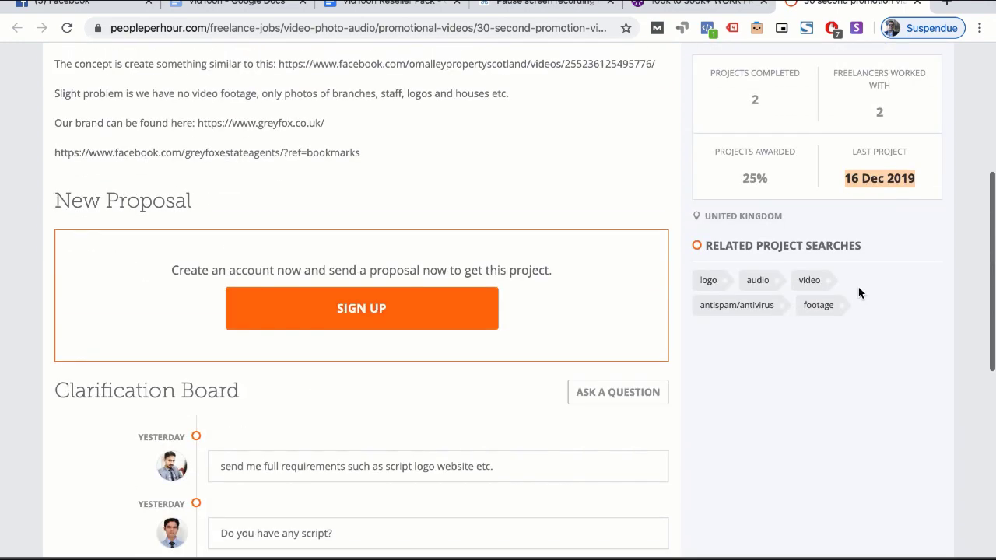
{"action": "scroll", "coordinate": [859, 292], "scroll_direction": "down", "scroll_amount": 1}
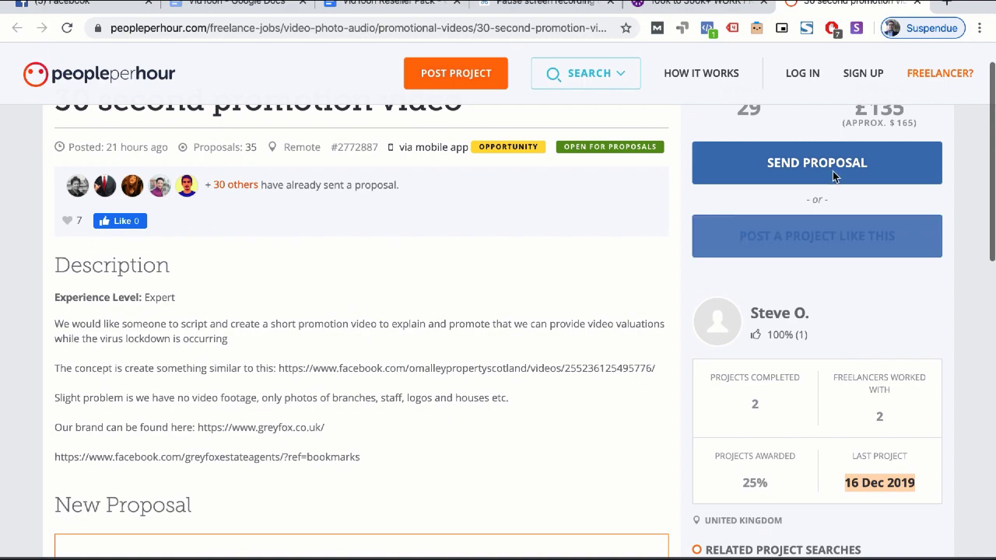
{"action": "scroll", "coordinate": [833, 171], "scroll_direction": "up", "scroll_amount": 1}
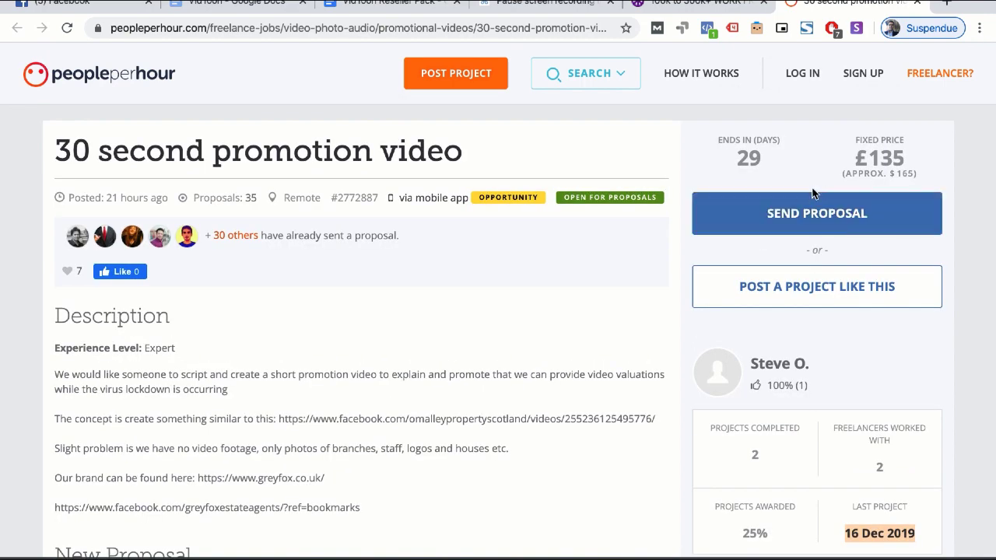
{"action": "triple_click", "coordinate": [753, 154]}
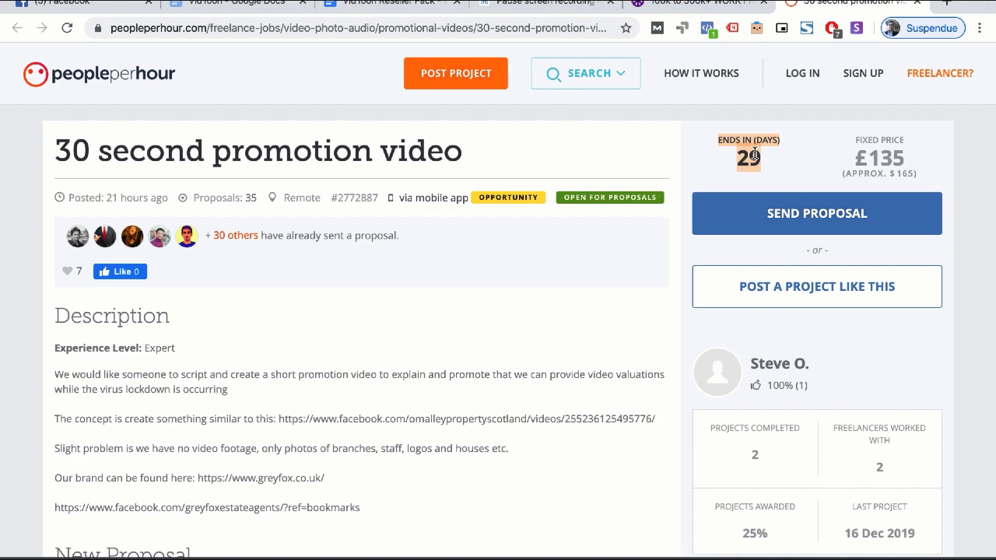
{"action": "double_click", "coordinate": [295, 198]}
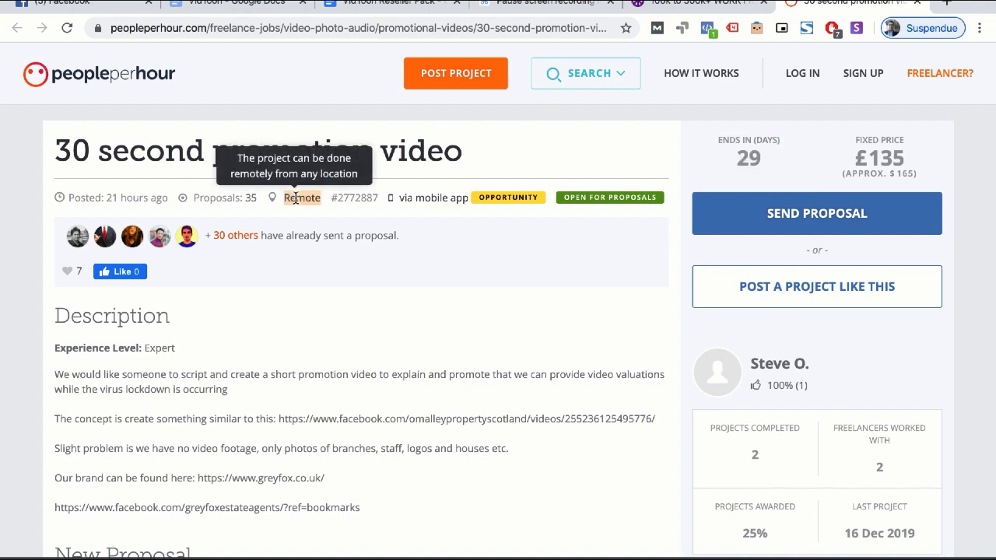
{"action": "left_click", "coordinate": [251, 198]}
{"action": "triple_click", "coordinate": [251, 198]}
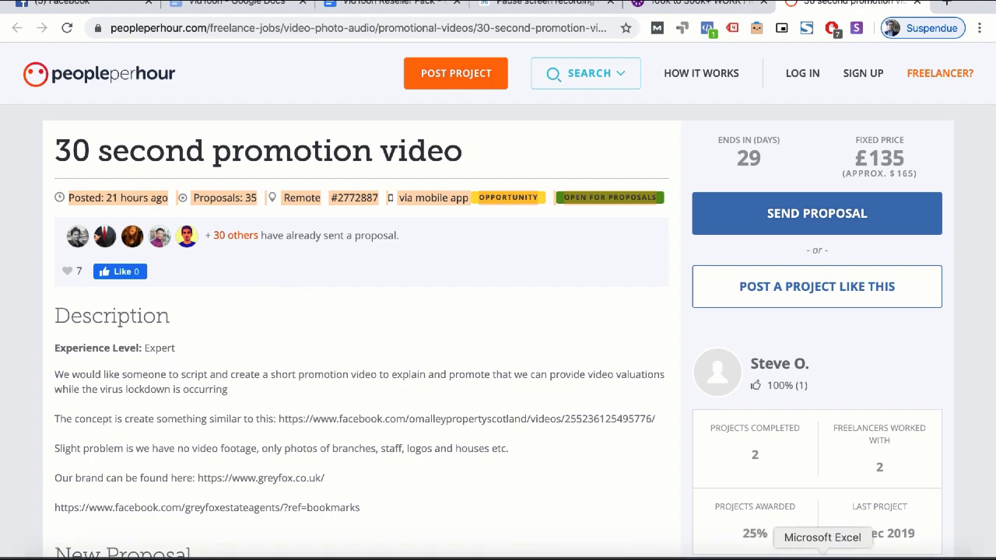
Switch back to Job Finder and open the "One-minute animation video" job from the PeoplePerHour results
{"action": "left_click", "coordinate": [859, 551]}
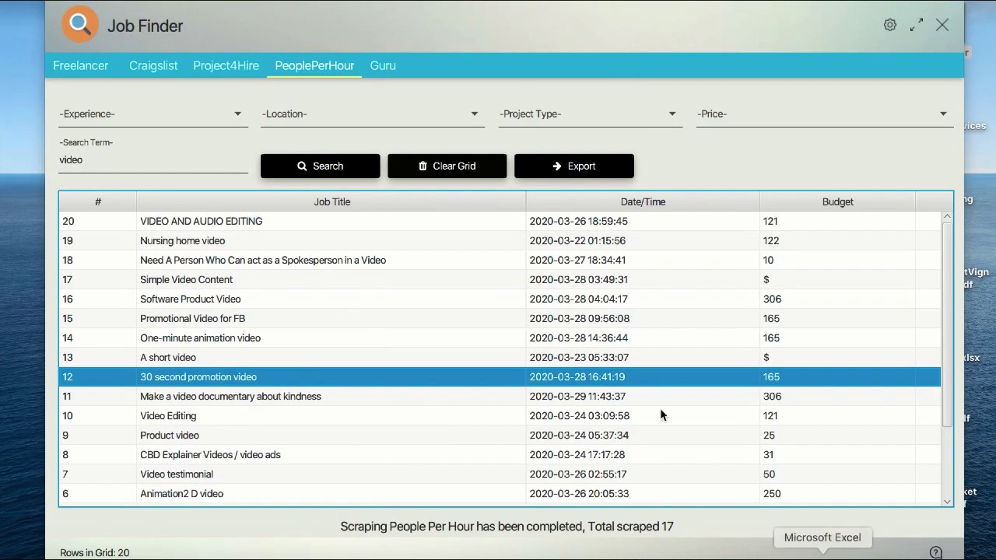
{"action": "double_click", "coordinate": [244, 337]}
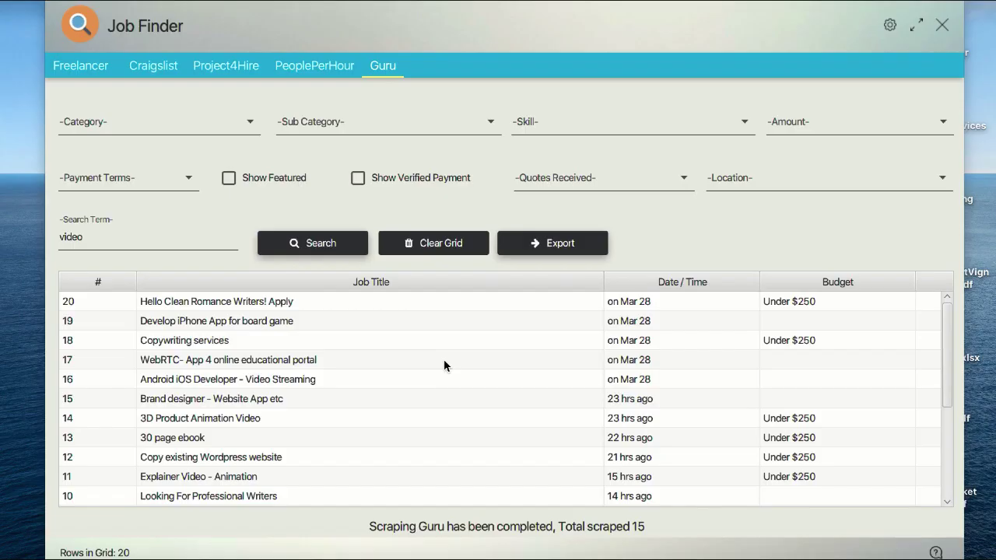
Browse the Guru search results for video work and open the "Explainer Video - Animation" job in the browser
{"action": "scroll", "coordinate": [445, 363], "scroll_direction": "down", "scroll_amount": 2}
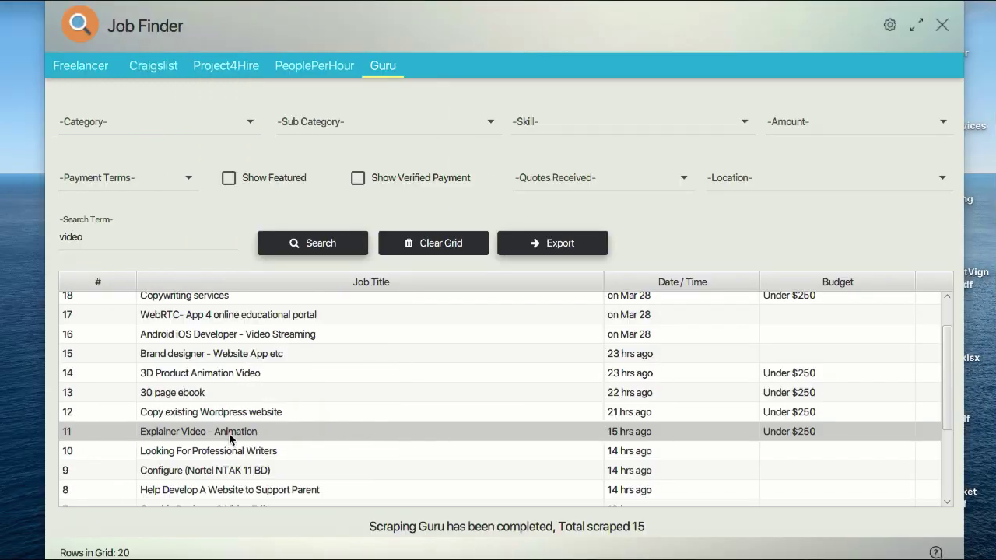
{"action": "left_click", "coordinate": [230, 428]}
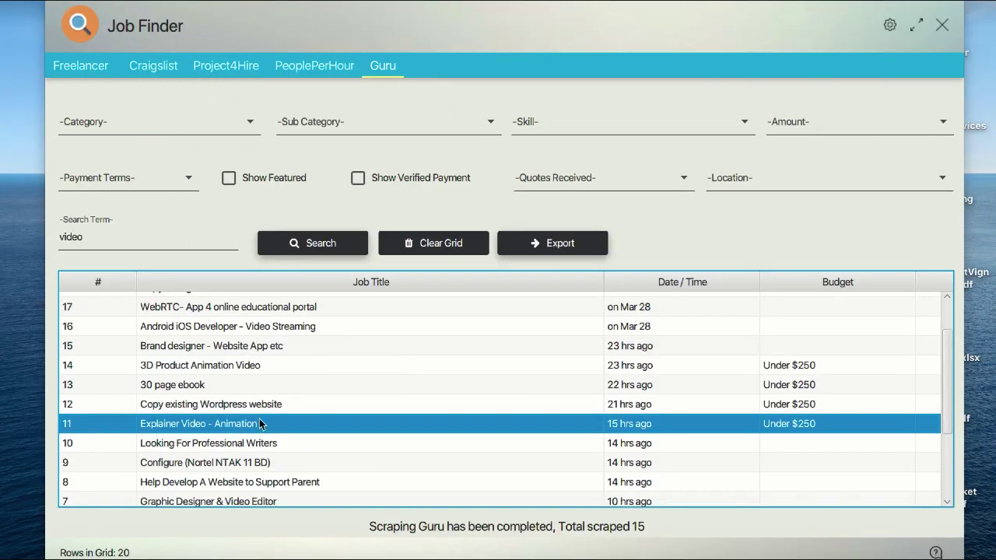
{"action": "scroll", "coordinate": [260, 423], "scroll_direction": "down", "scroll_amount": 1}
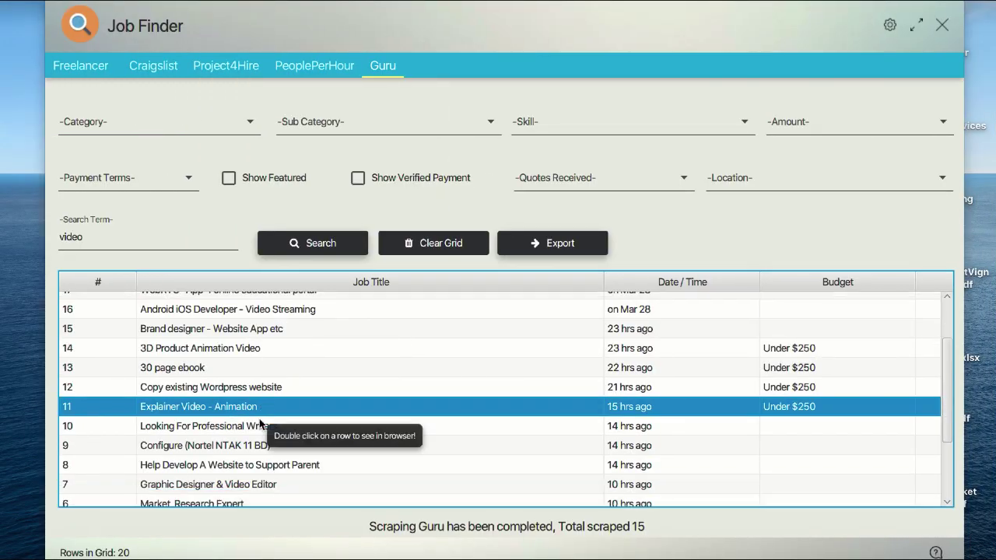
{"action": "scroll", "coordinate": [260, 423], "scroll_direction": "down", "scroll_amount": 3}
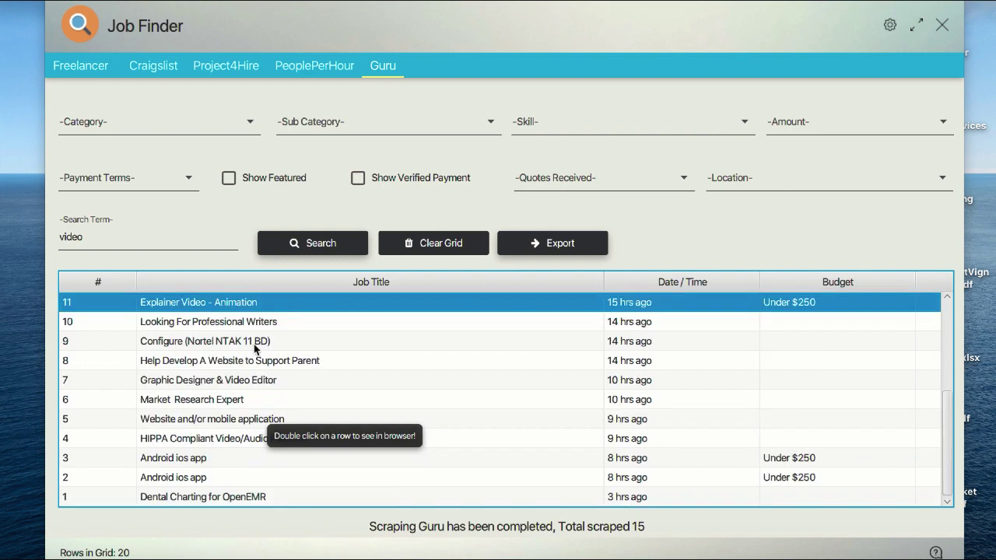
{"action": "left_click", "coordinate": [219, 365]}
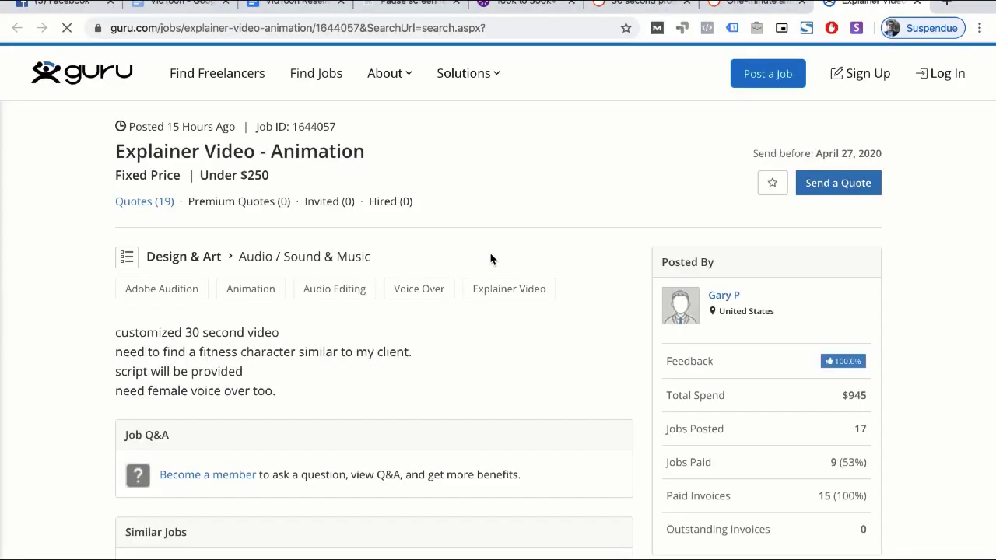
Read through the Guru explainer video job, highlighting its voice-over, script and fitness character requirements
{"action": "scroll", "coordinate": [490, 259], "scroll_direction": "down", "scroll_amount": 2}
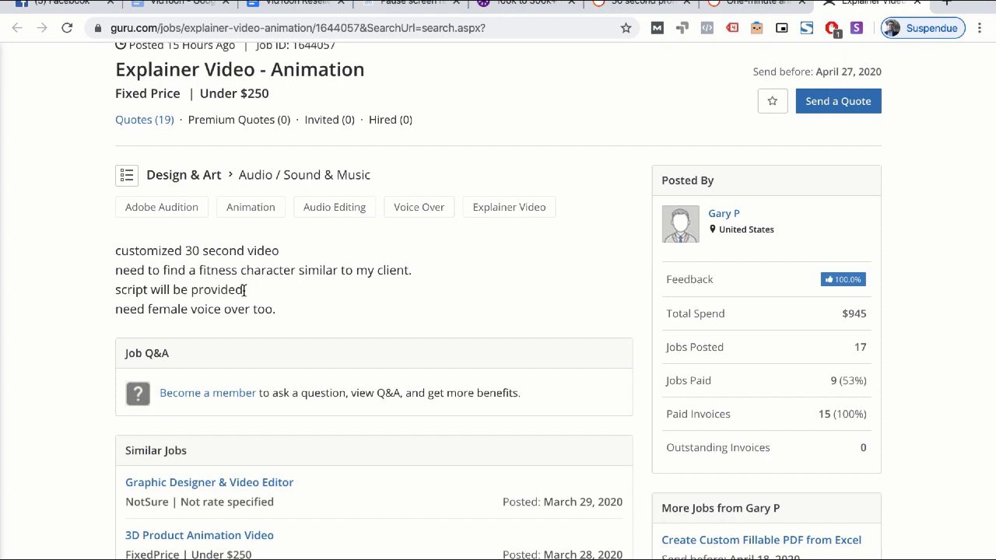
{"action": "triple_click", "coordinate": [208, 306]}
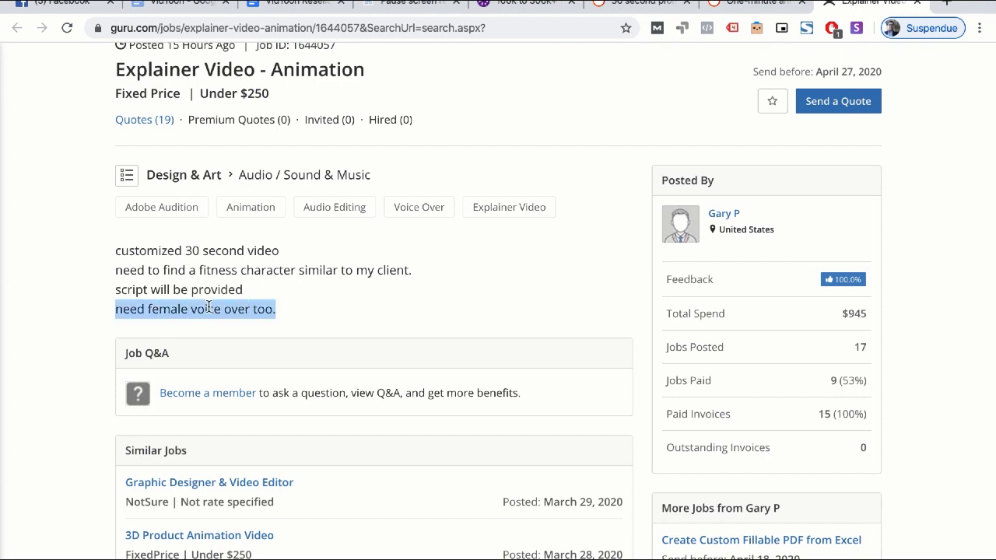
{"action": "triple_click", "coordinate": [169, 291]}
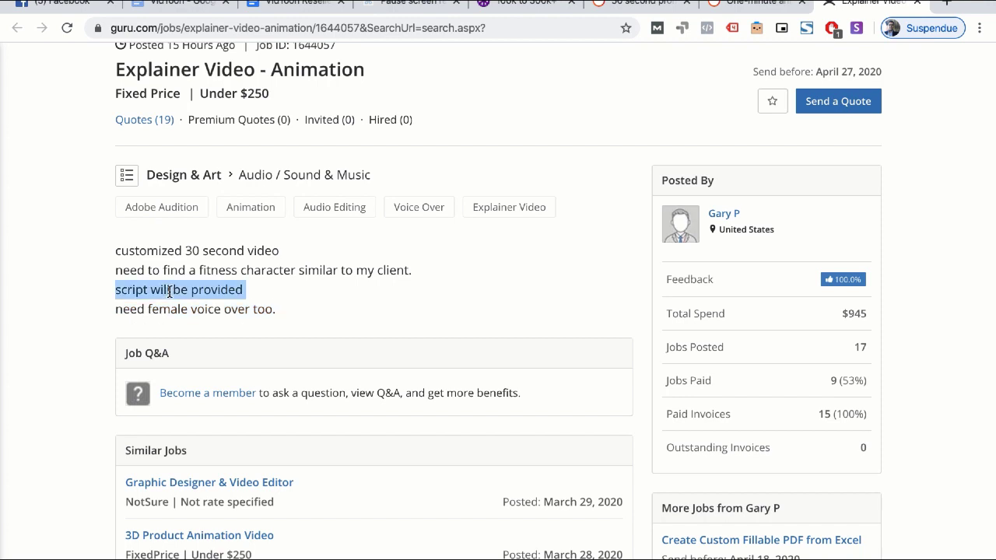
{"action": "triple_click", "coordinate": [179, 309]}
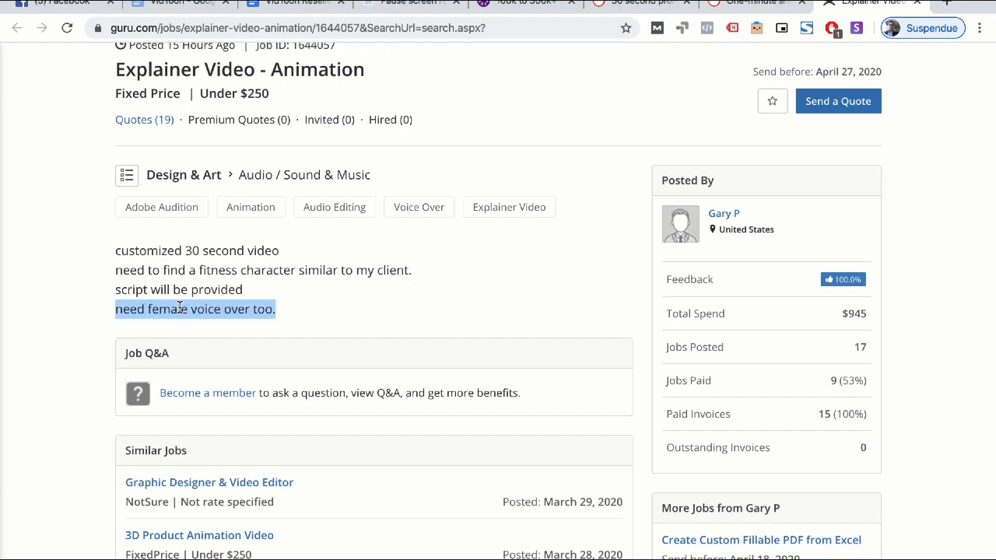
{"action": "triple_click", "coordinate": [196, 272]}
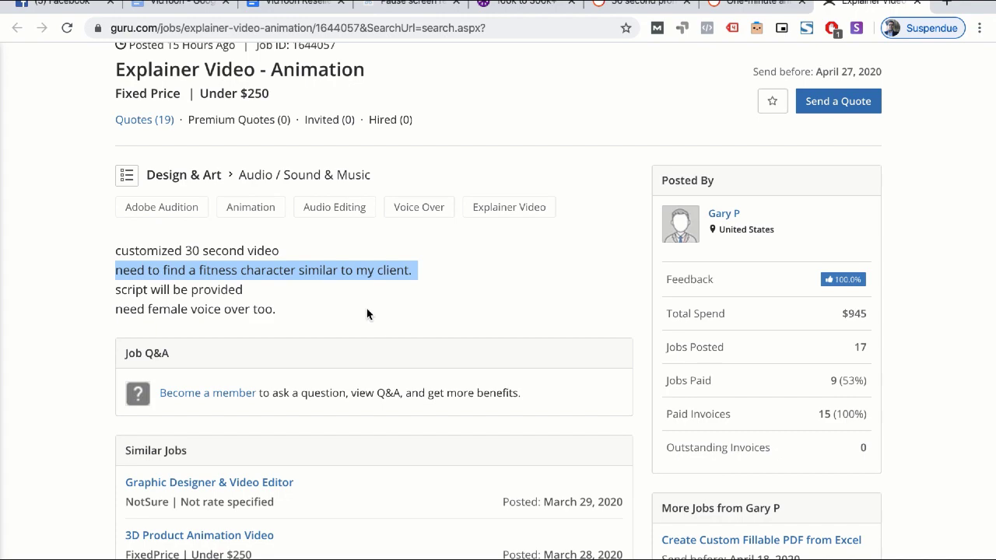
{"action": "scroll", "coordinate": [367, 313], "scroll_direction": "down", "scroll_amount": 3}
{"action": "scroll", "coordinate": [367, 314], "scroll_direction": "up", "scroll_amount": 4}
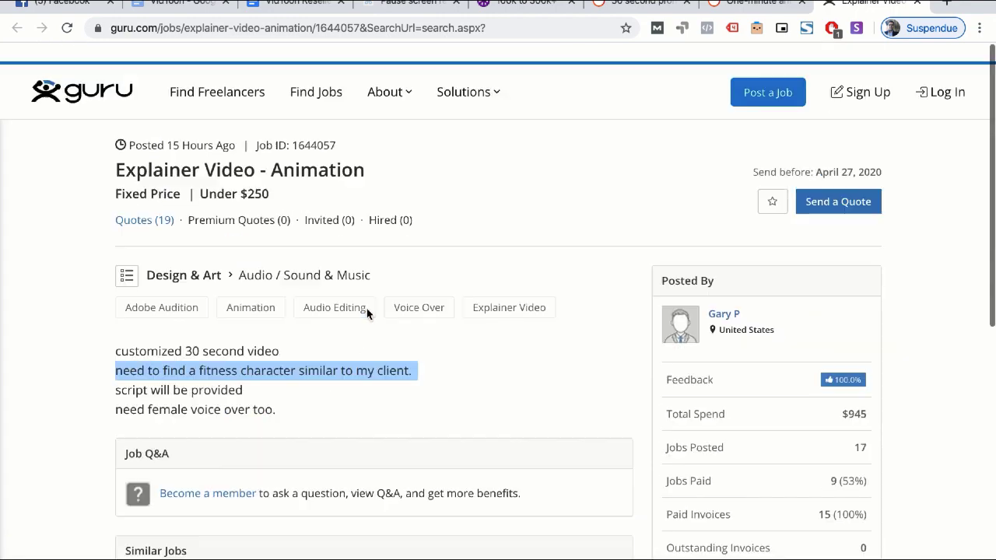